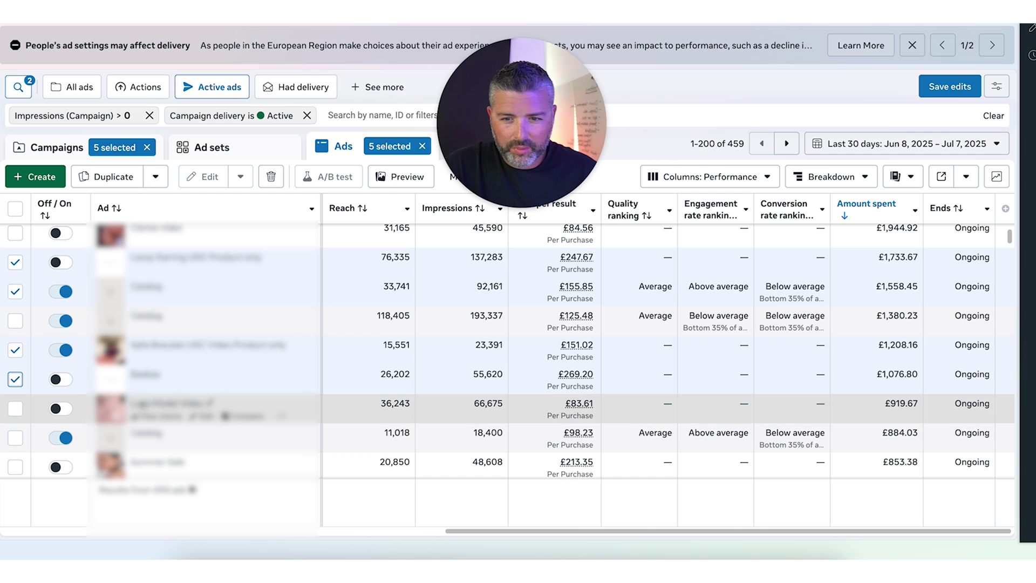
Add the three unselected ads costing £213.35, £206.09 and £269.97 per purchase to the selection.
{"action": "scroll", "coordinate": [75, 412], "scroll_direction": "down", "scroll_amount": 3}
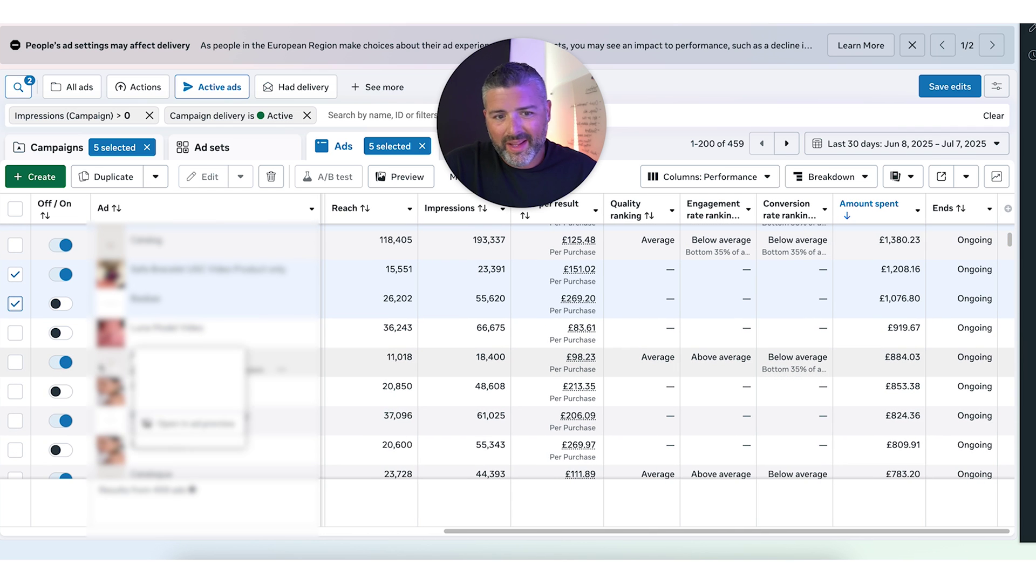
{"action": "left_click", "coordinate": [15, 391]}
{"action": "left_click", "coordinate": [15, 421]}
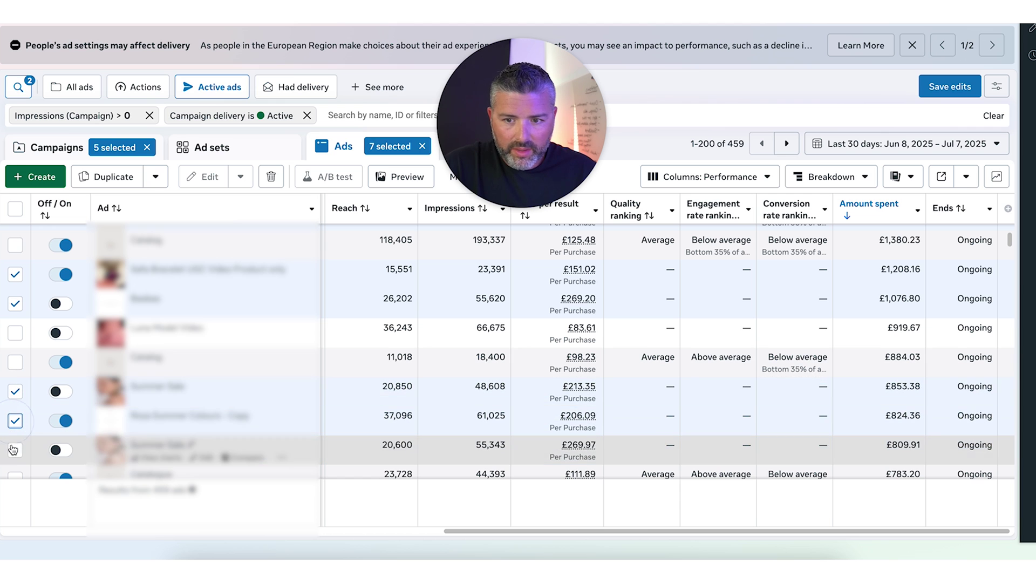
{"action": "left_click", "coordinate": [14, 450]}
Sort the ads by cost per result and add those costing £194.13, £210.50 and £83.61 per purchase to the selection.
{"action": "left_click", "coordinate": [563, 211]}
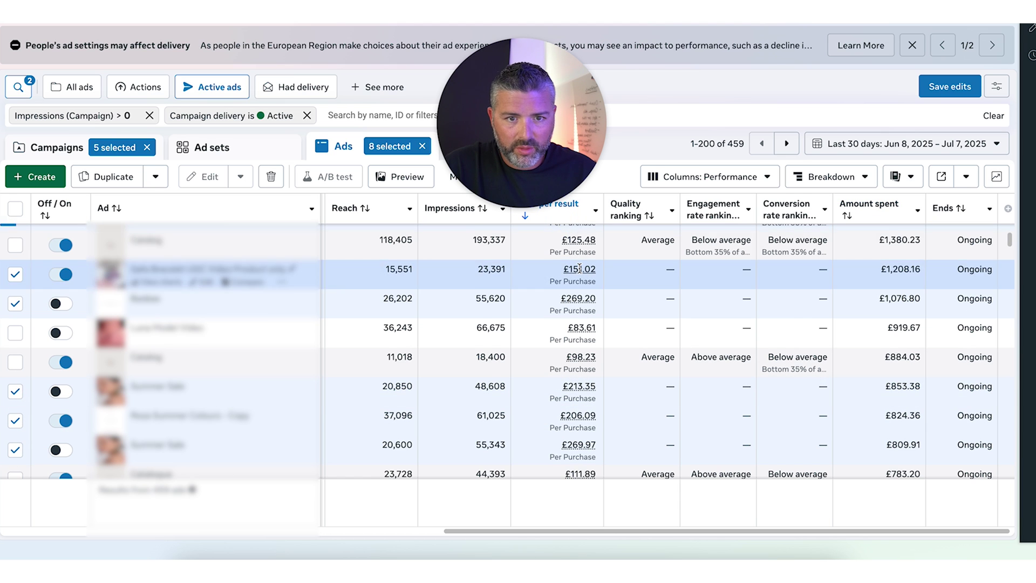
{"action": "scroll", "coordinate": [585, 299], "scroll_direction": "up", "scroll_amount": 5}
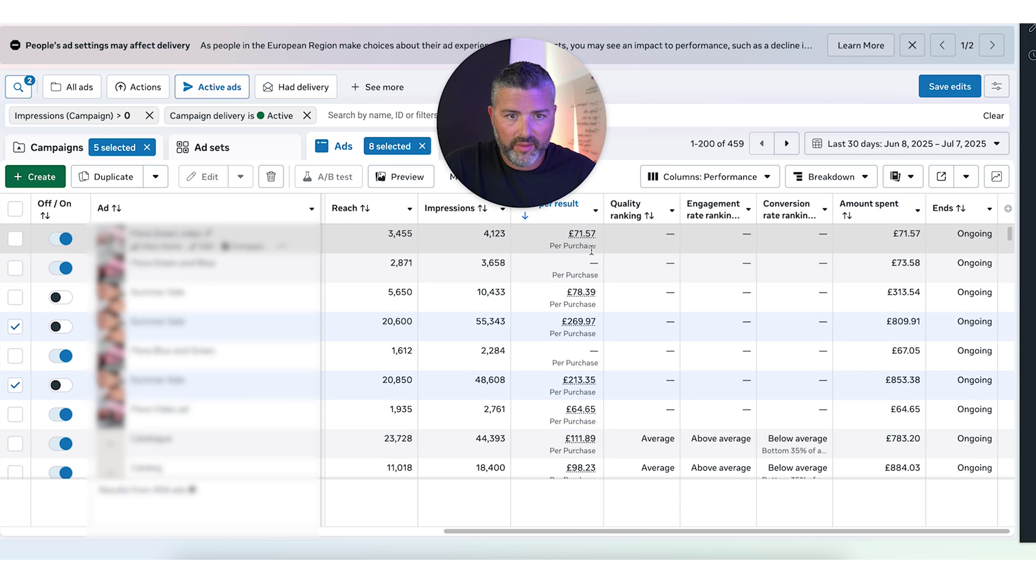
{"action": "scroll", "coordinate": [627, 364], "scroll_direction": "down", "scroll_amount": 5}
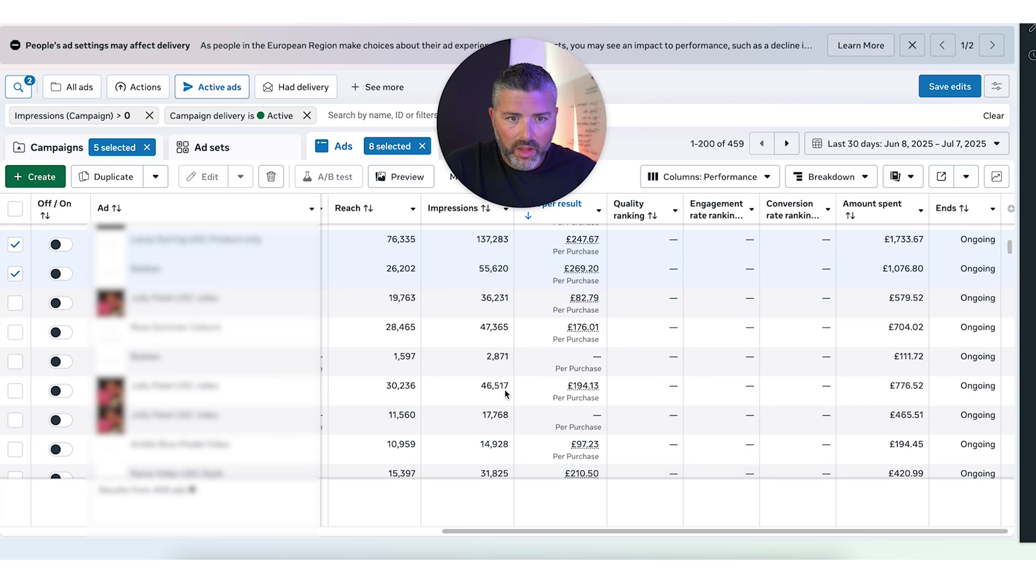
{"action": "scroll", "coordinate": [566, 324], "scroll_direction": "down", "scroll_amount": 3}
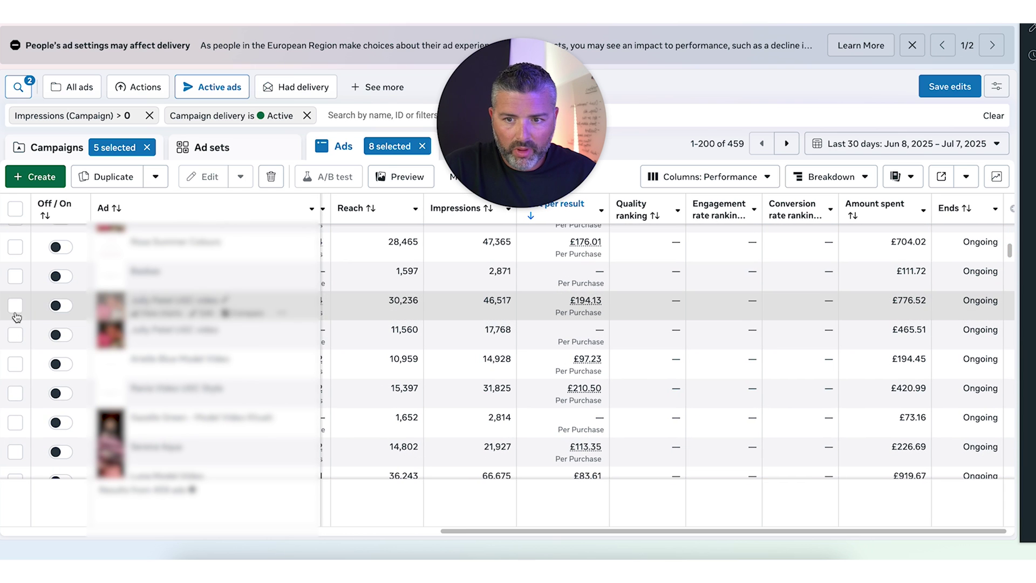
{"action": "left_click", "coordinate": [15, 306]}
{"action": "left_click", "coordinate": [14, 393]}
{"action": "scroll", "coordinate": [59, 391], "scroll_direction": "down", "scroll_amount": 3}
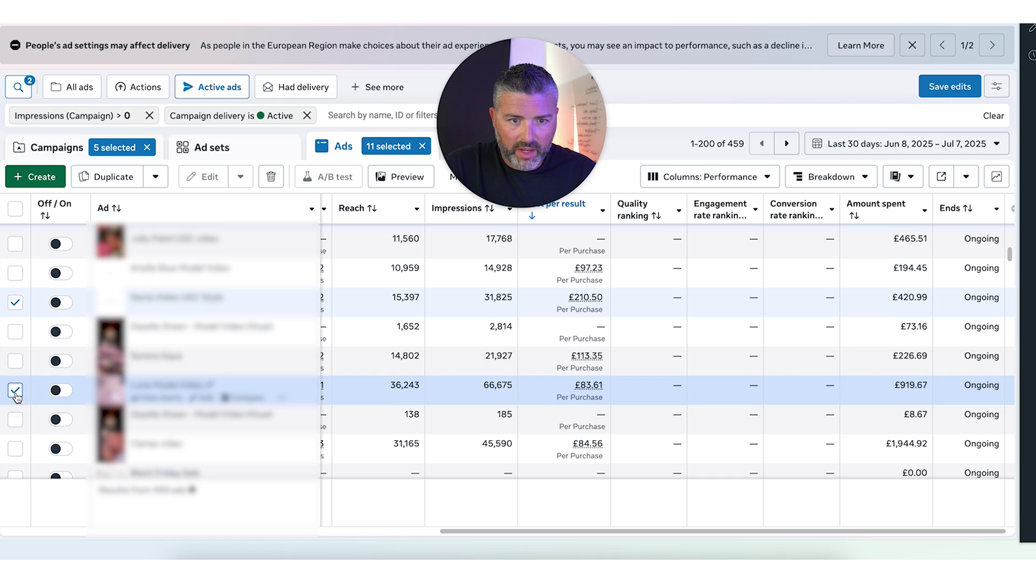
{"action": "scroll", "coordinate": [19, 398], "scroll_direction": "down", "scroll_amount": 3}
{"action": "scroll", "coordinate": [222, 405], "scroll_direction": "up", "scroll_amount": 10}
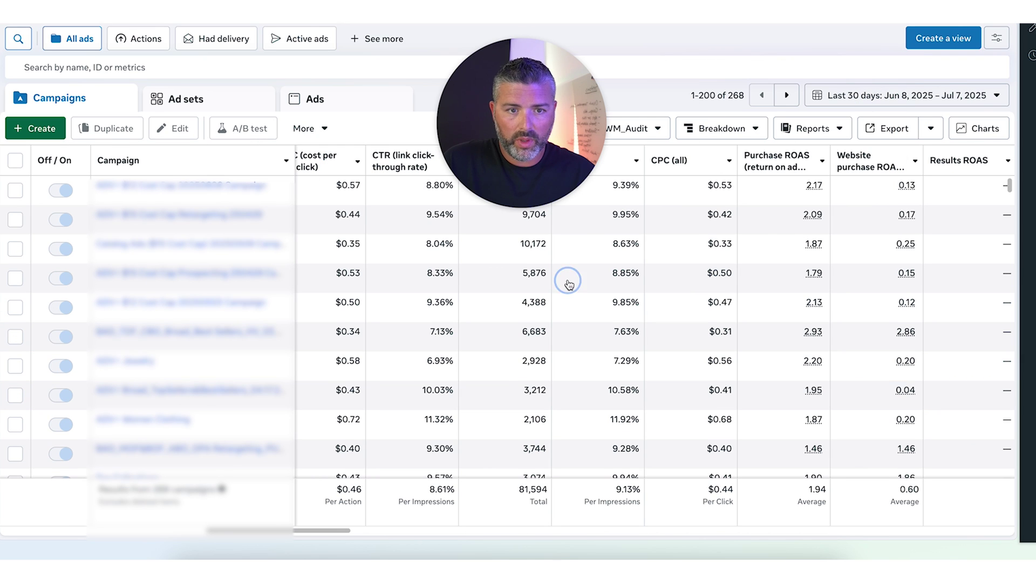
In the dollar-currency account, show the individual ads under the Active ads filter, sorted by highest amount spent.
{"action": "scroll", "coordinate": [568, 284], "scroll_direction": "left", "scroll_amount": 15}
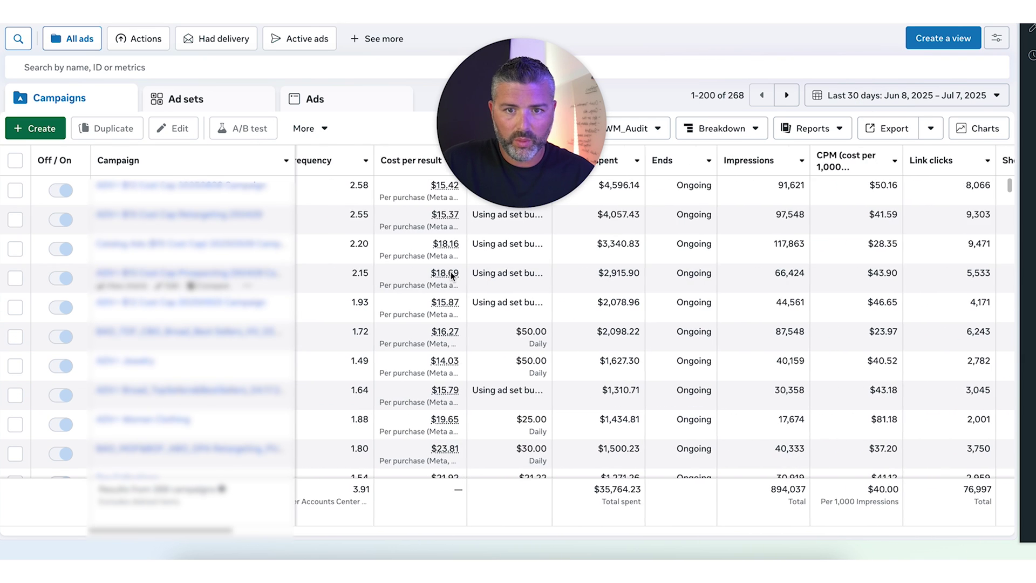
{"action": "scroll", "coordinate": [452, 275], "scroll_direction": "left", "scroll_amount": 2}
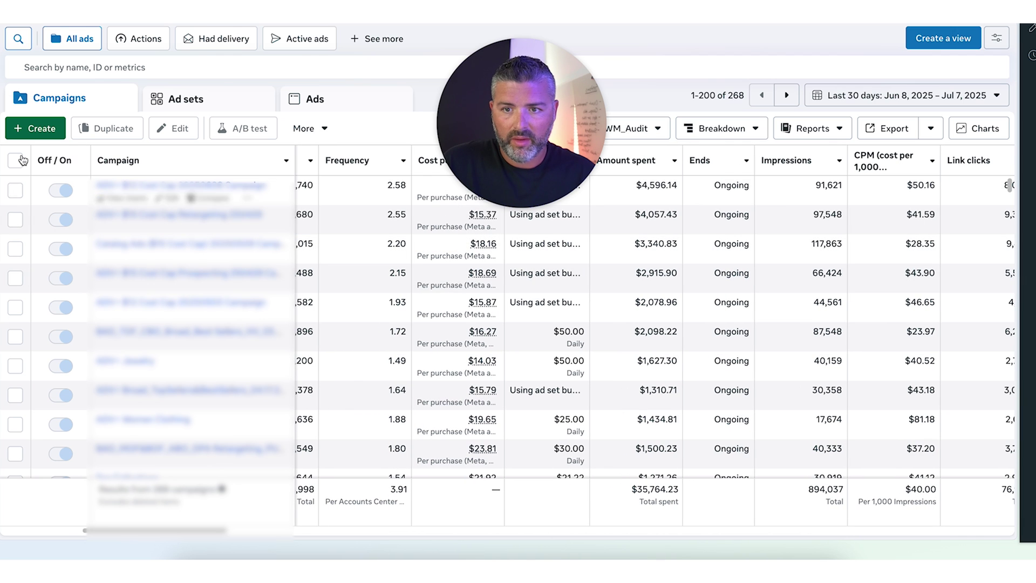
{"action": "left_click", "coordinate": [303, 42]}
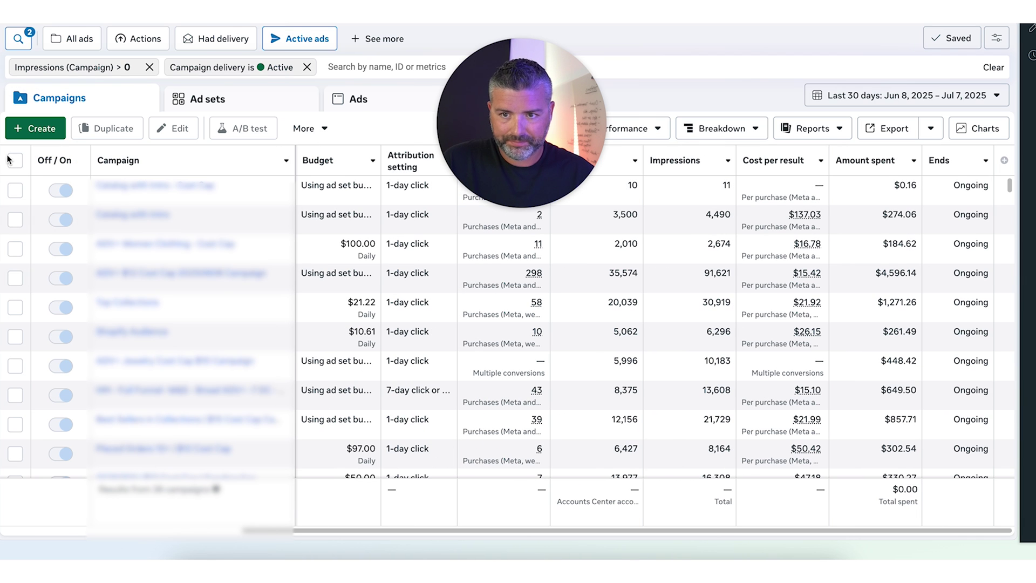
{"action": "left_click", "coordinate": [356, 103]}
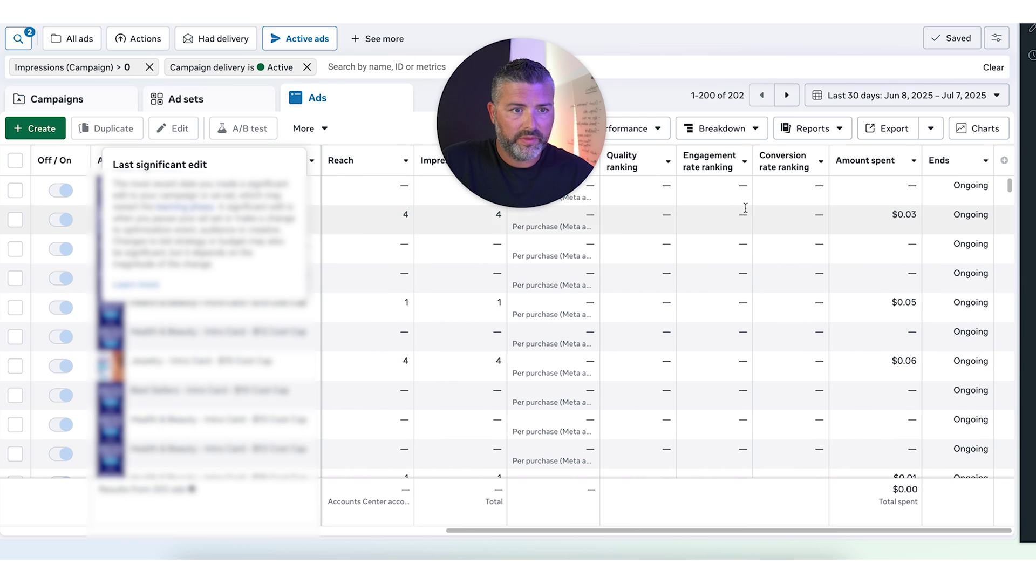
{"action": "mouse_move", "coordinate": [881, 159]}
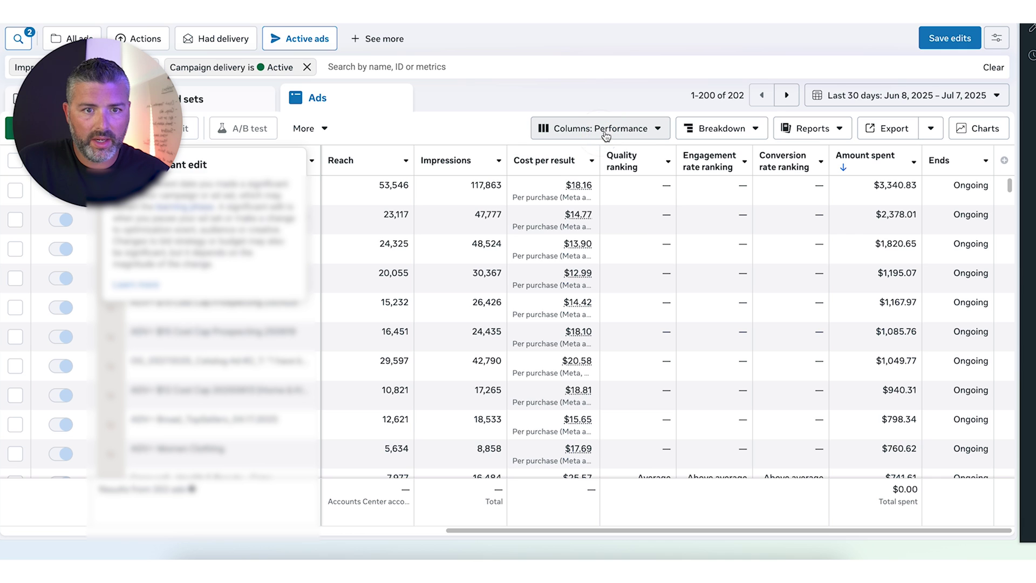
Apply the Conversion process column preset to the ads table and look over its purchase and click-through columns.
{"action": "left_click", "coordinate": [606, 133]}
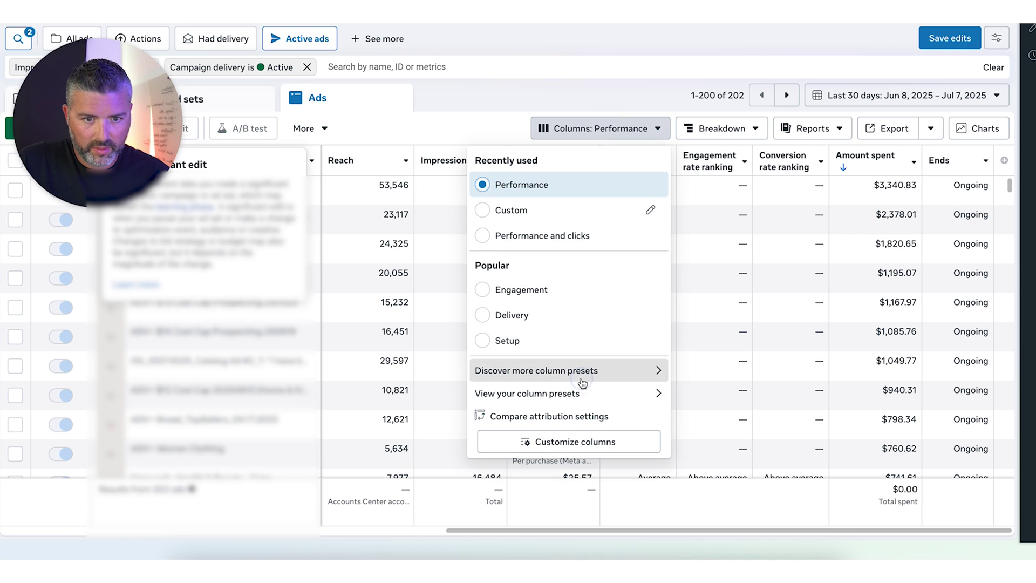
{"action": "left_click", "coordinate": [582, 382]}
{"action": "scroll", "coordinate": [572, 389], "scroll_direction": "down", "scroll_amount": 5}
{"action": "left_click", "coordinate": [571, 478]}
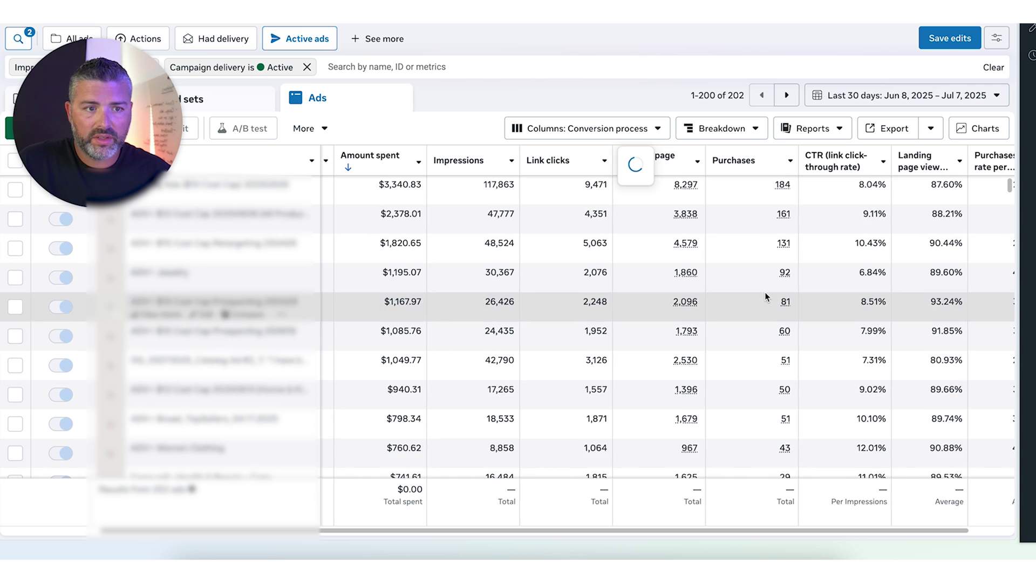
{"action": "scroll", "coordinate": [764, 297], "scroll_direction": "right", "scroll_amount": 2}
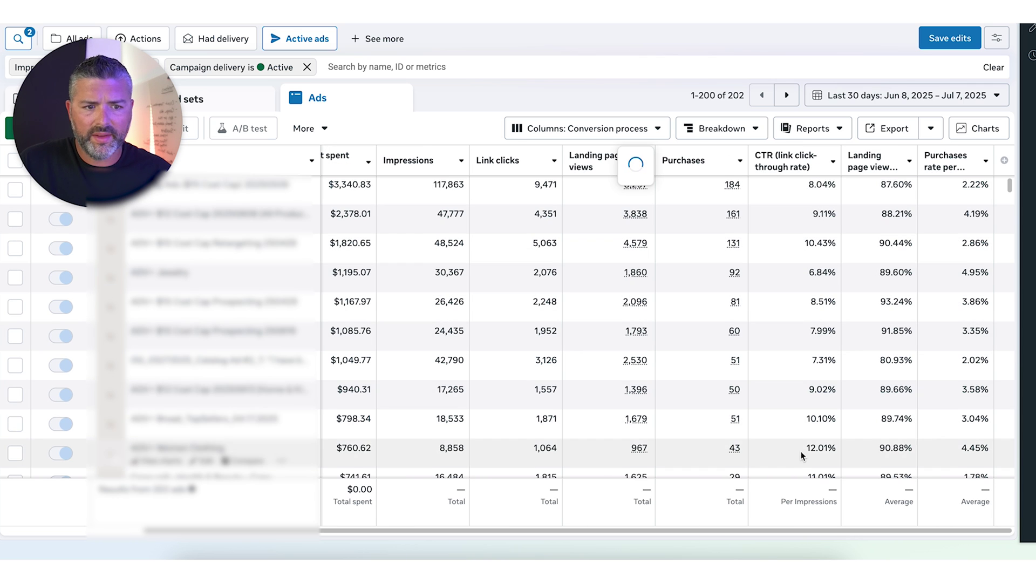
Apply the Purchases column preset and examine each ad's website and Meta purchases, conversion values and purchase ROAS.
{"action": "scroll", "coordinate": [802, 456], "scroll_direction": "down", "scroll_amount": 1}
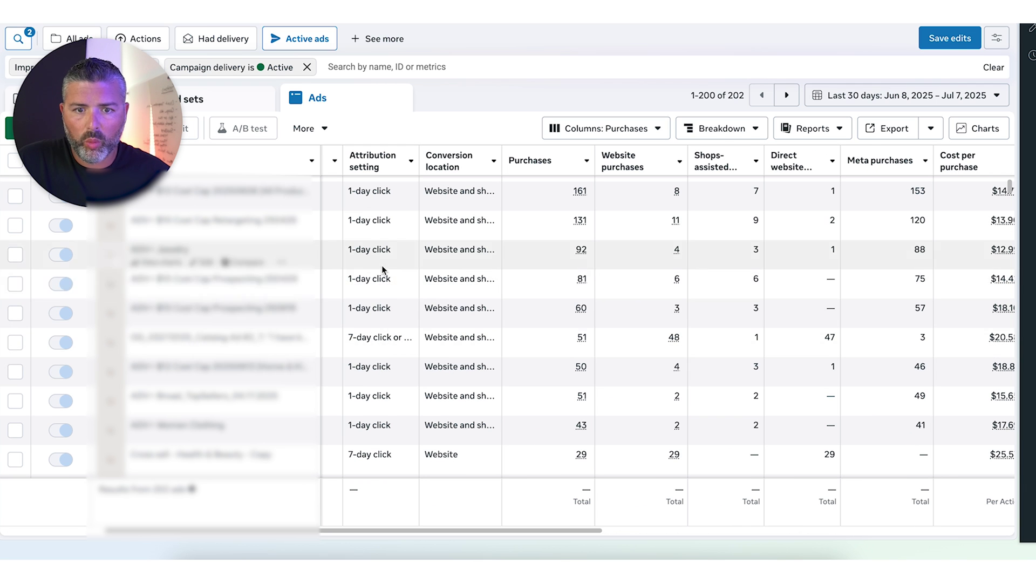
{"action": "scroll", "coordinate": [615, 337], "scroll_direction": "right", "scroll_amount": 10}
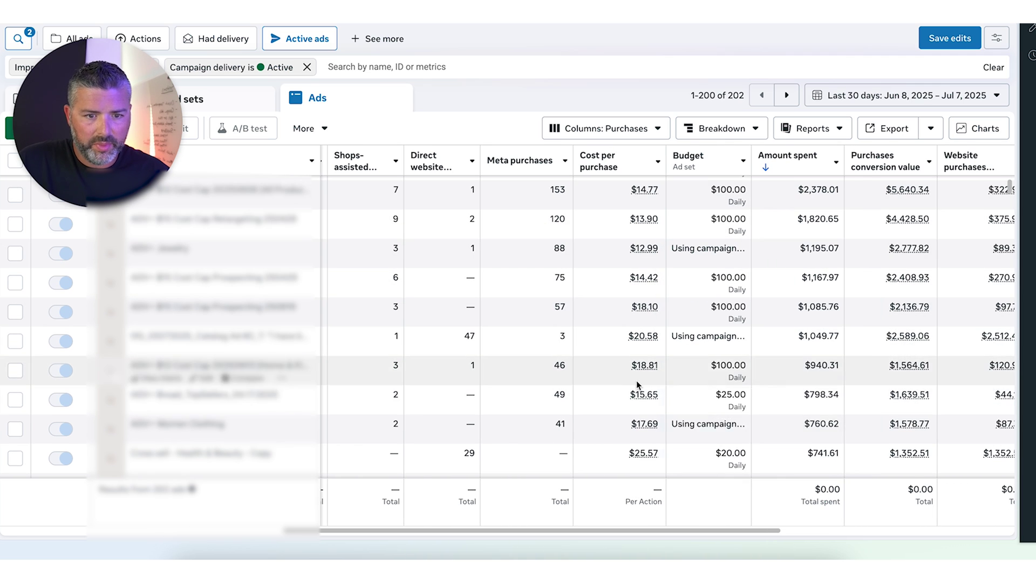
{"action": "scroll", "coordinate": [700, 400], "scroll_direction": "right", "scroll_amount": 2}
{"action": "scroll", "coordinate": [710, 389], "scroll_direction": "right", "scroll_amount": 6}
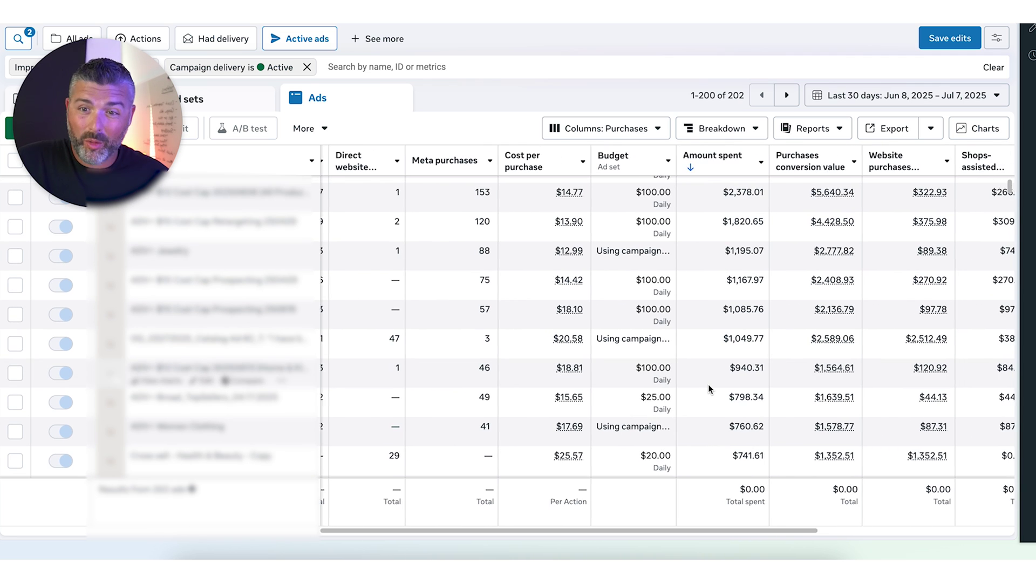
{"action": "scroll", "coordinate": [733, 384], "scroll_direction": "right", "scroll_amount": 5}
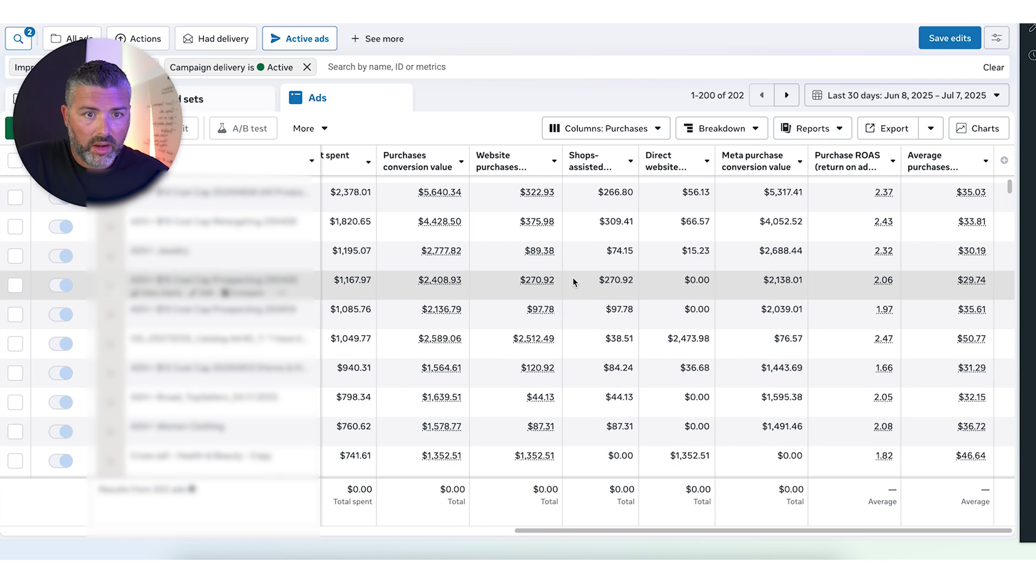
{"action": "scroll", "coordinate": [573, 281], "scroll_direction": "left", "scroll_amount": 5}
{"action": "scroll", "coordinate": [164, 440], "scroll_direction": "down", "scroll_amount": 1}
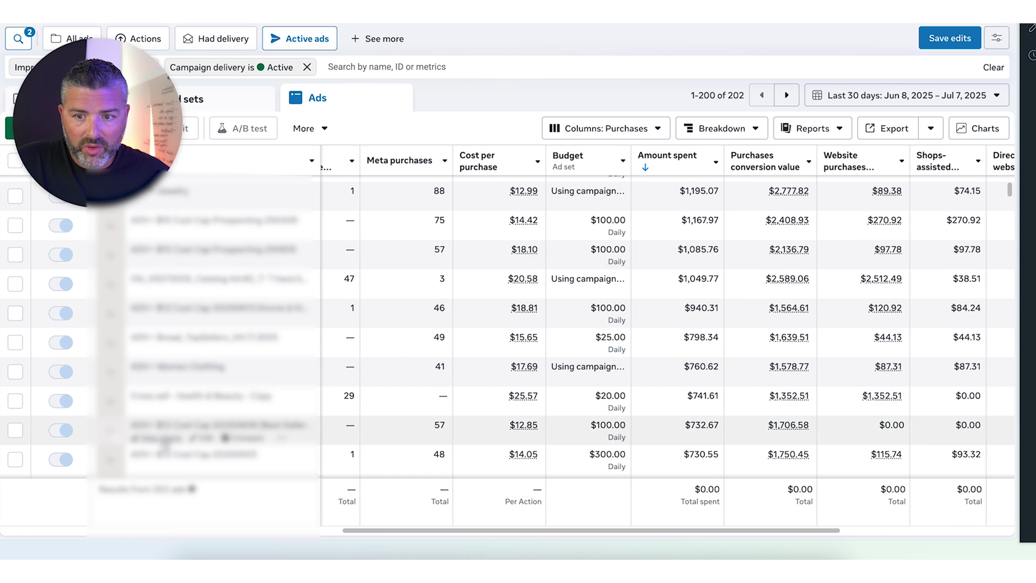
Select only the ad costing $11.75 per purchase and compare its website and Meta purchase figures.
{"action": "scroll", "coordinate": [19, 405], "scroll_direction": "down", "scroll_amount": 4}
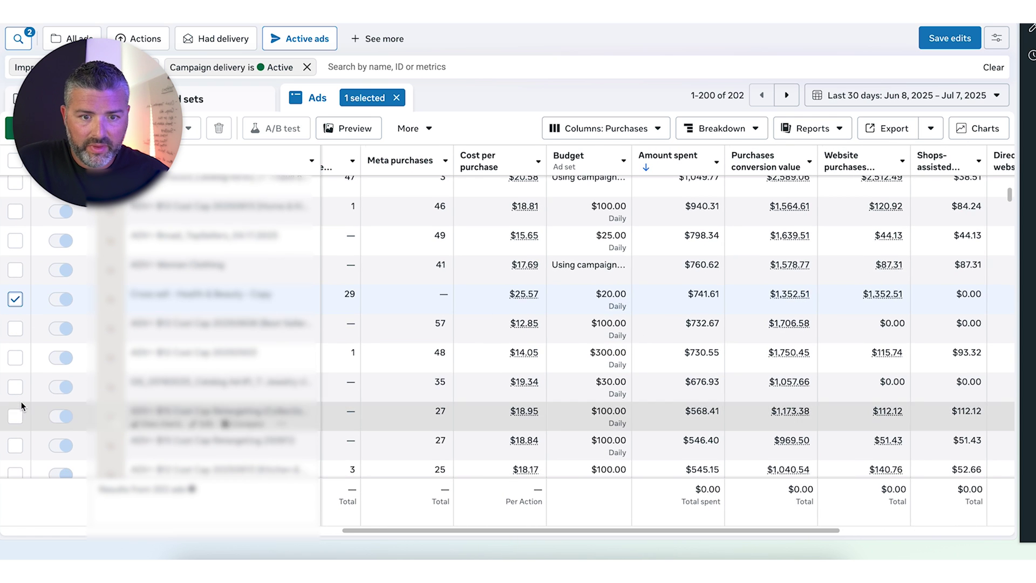
{"action": "scroll", "coordinate": [24, 431], "scroll_direction": "down", "scroll_amount": 2}
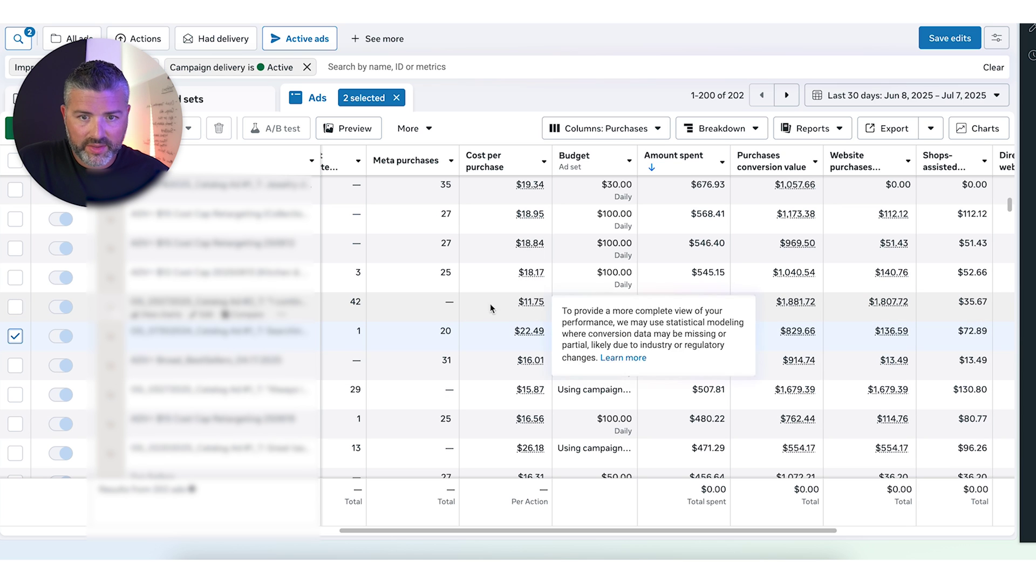
{"action": "left_click_drag", "start_coordinate": [440, 301], "coordinate": [629, 306]}
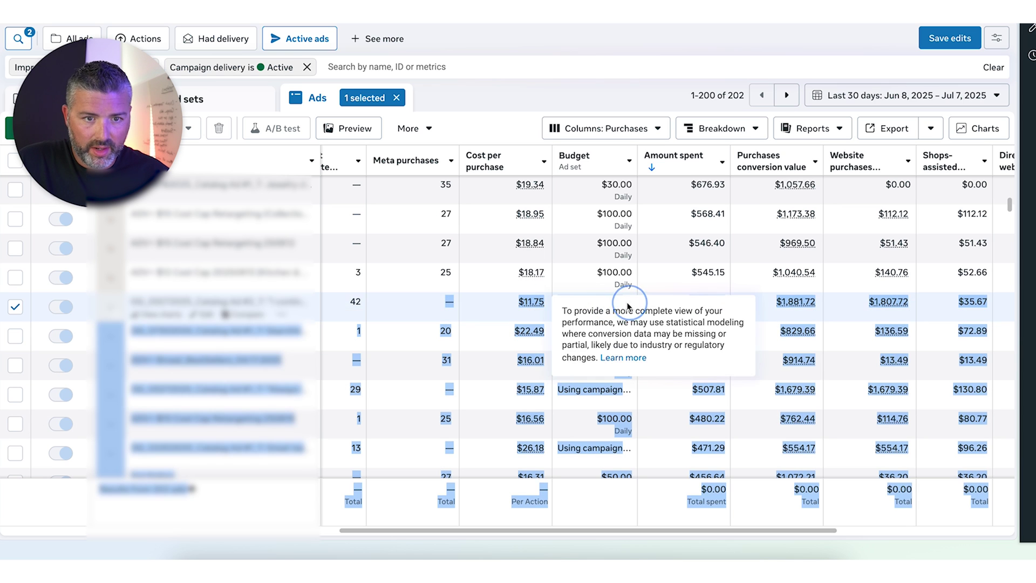
{"action": "left_click", "coordinate": [475, 307]}
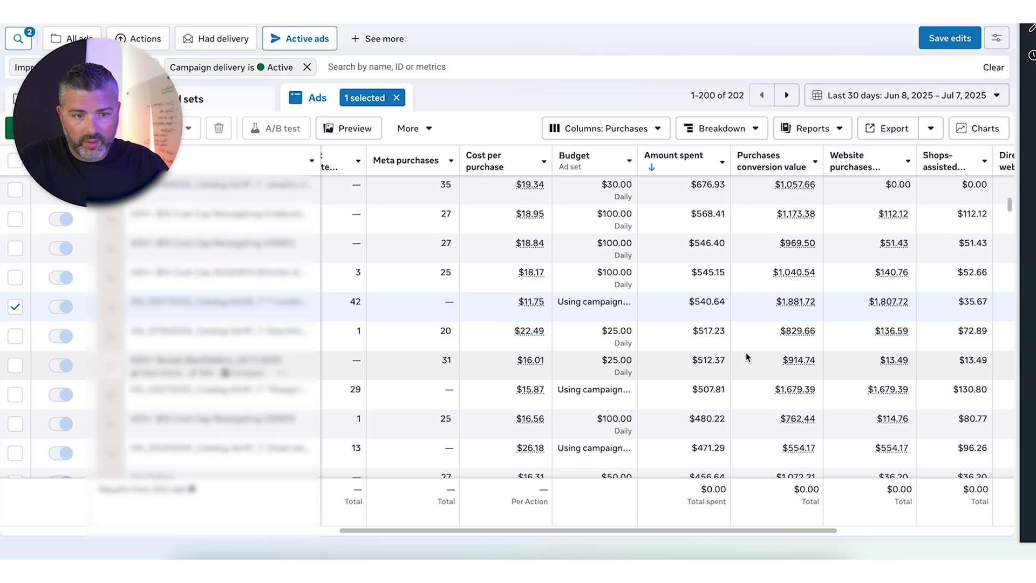
{"action": "scroll", "coordinate": [748, 355], "scroll_direction": "down", "scroll_amount": 1}
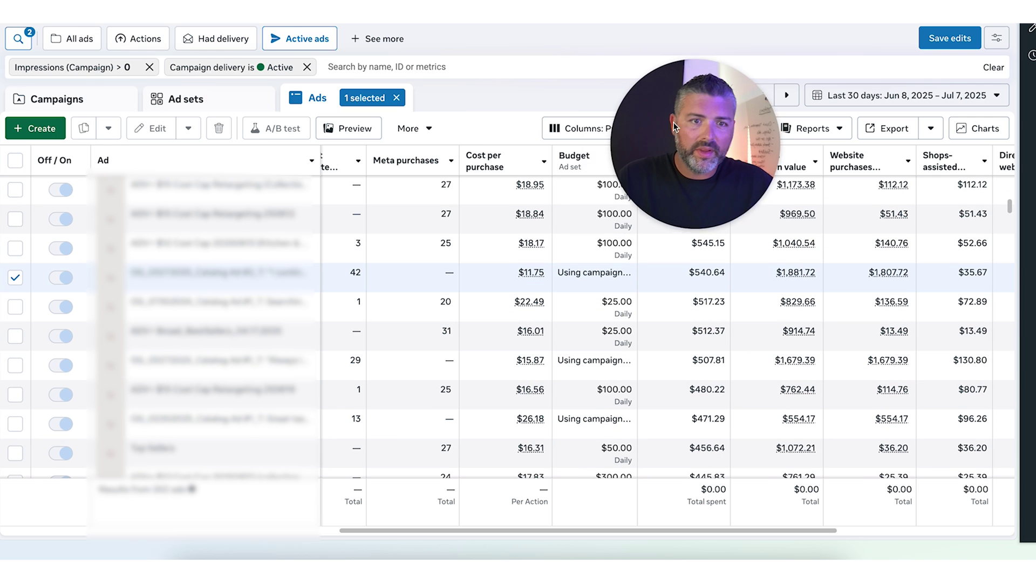
Return to the campaign level and select the three campaigns with $4,596.14, $3,340.83 and $4,057.43 spent.
{"action": "left_click", "coordinate": [73, 100]}
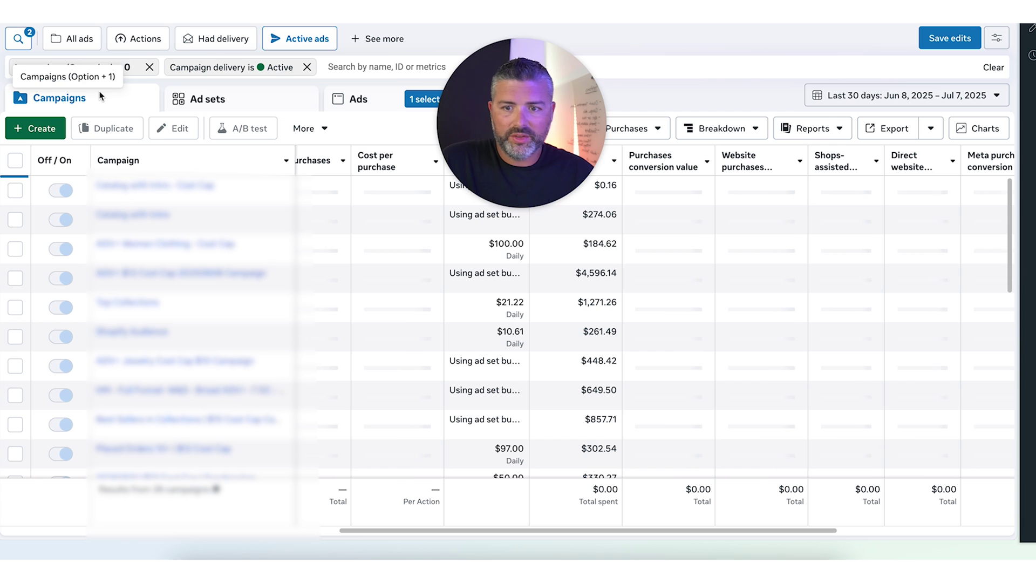
{"action": "scroll", "coordinate": [277, 277], "scroll_direction": "down", "scroll_amount": 5}
{"action": "scroll", "coordinate": [276, 276], "scroll_direction": "down", "scroll_amount": 1}
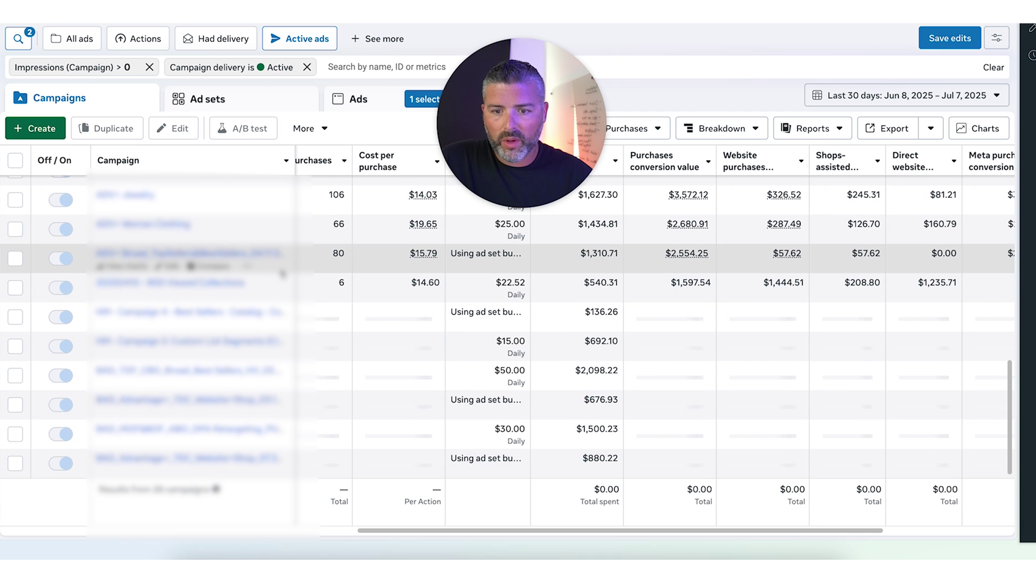
{"action": "scroll", "coordinate": [290, 274], "scroll_direction": "up", "scroll_amount": 10}
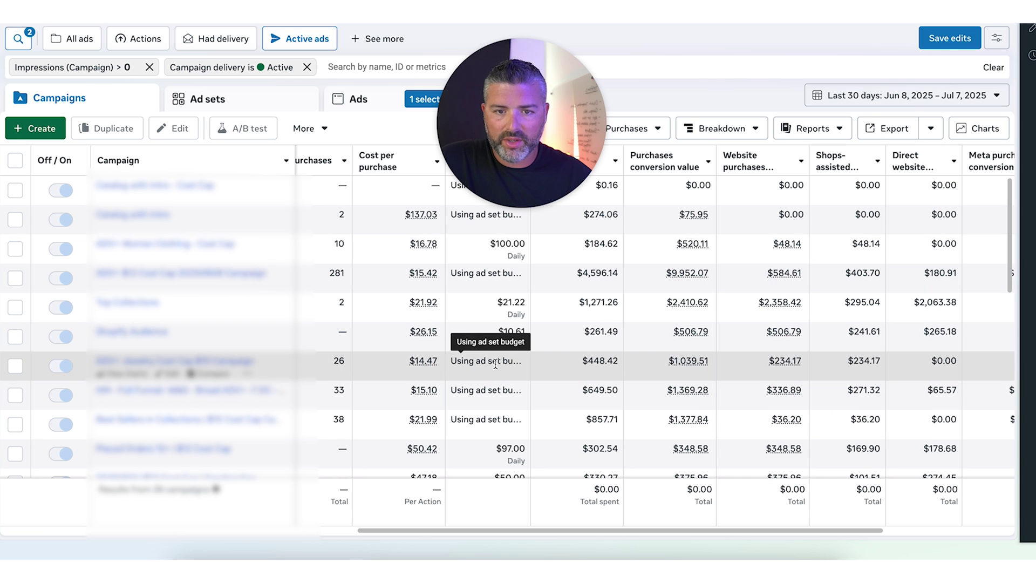
{"action": "left_click", "coordinate": [14, 278]}
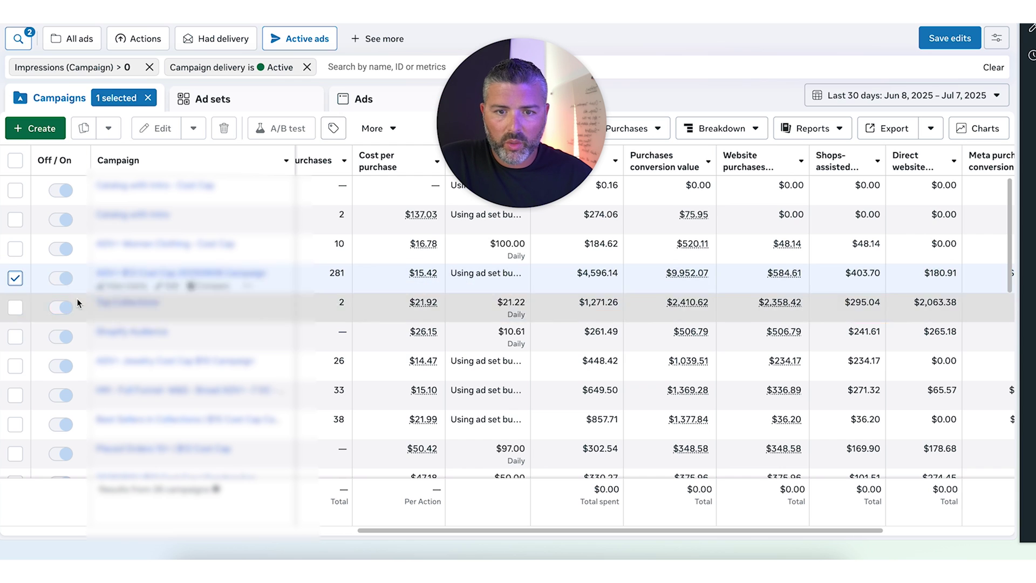
{"action": "scroll", "coordinate": [44, 370], "scroll_direction": "down", "scroll_amount": 3}
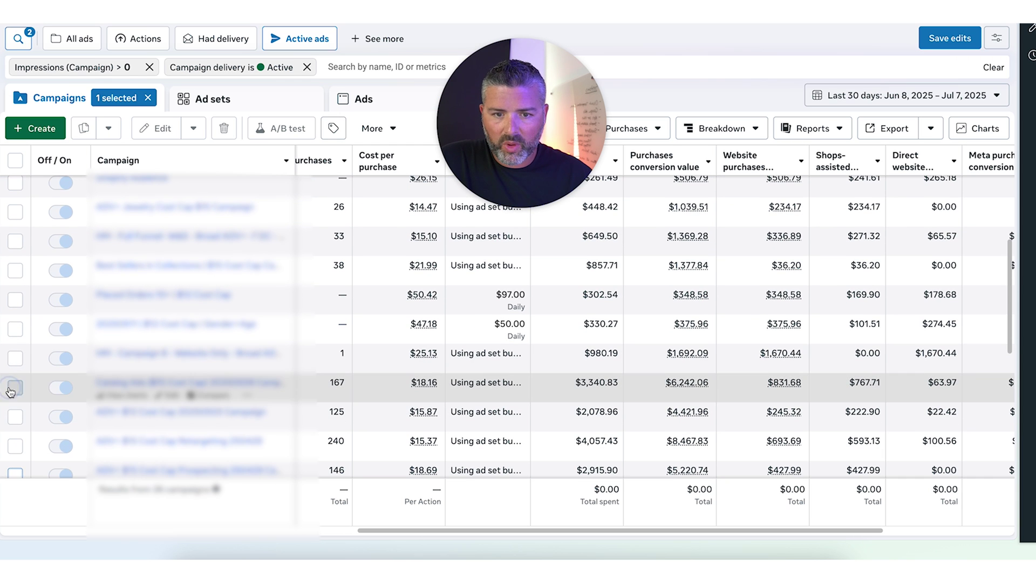
{"action": "left_click", "coordinate": [15, 446]}
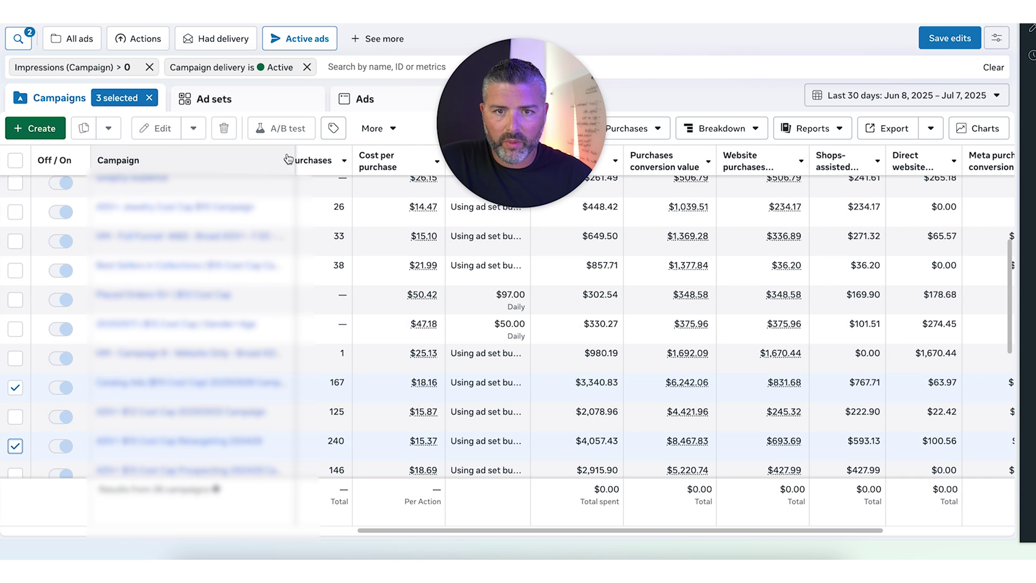
Show the ads of the three selected campaigns and sort them by most website purchases.
{"action": "left_click", "coordinate": [359, 99]}
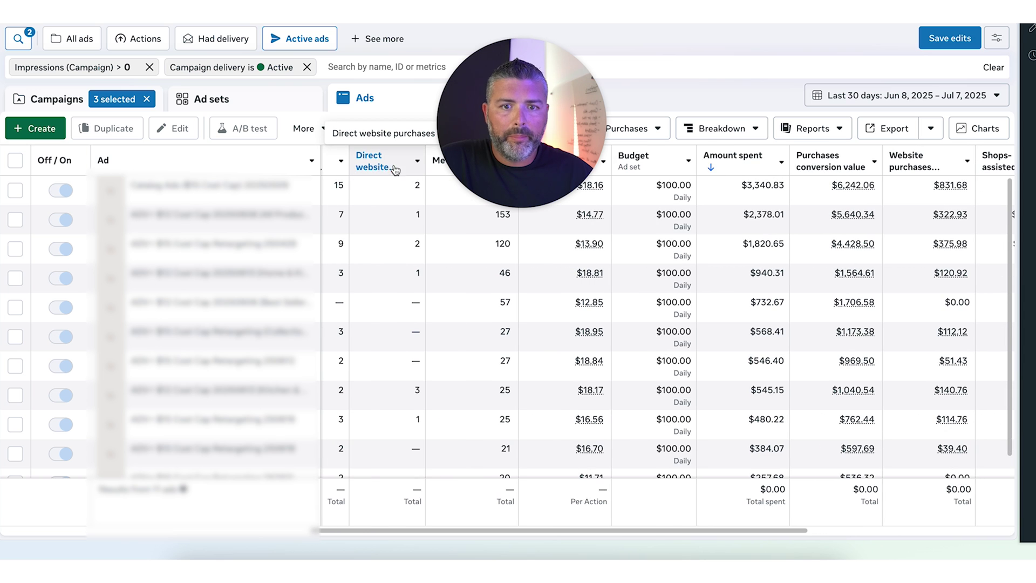
{"action": "scroll", "coordinate": [410, 170], "scroll_direction": "left", "scroll_amount": 3}
{"action": "left_click", "coordinate": [345, 160]}
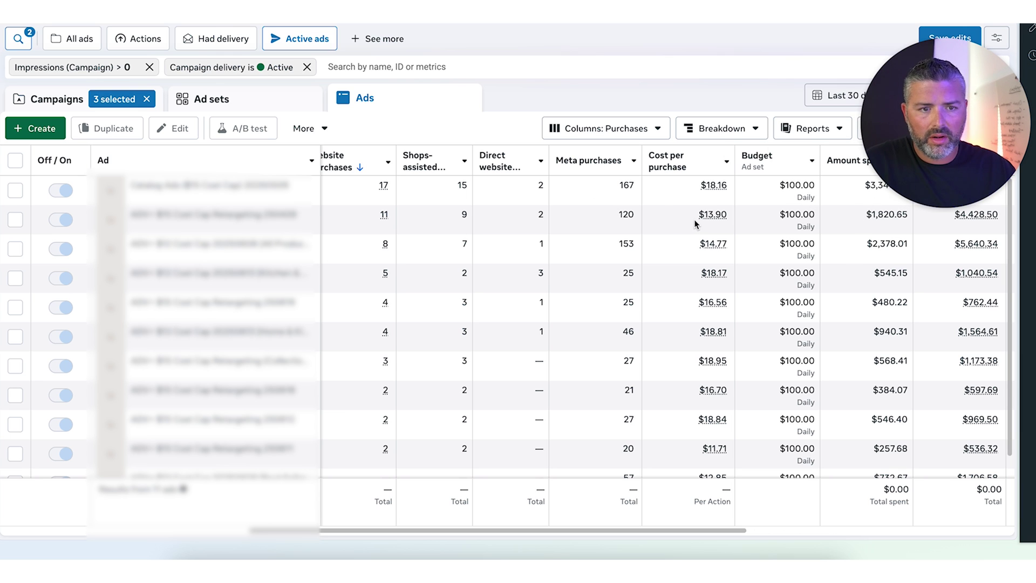
{"action": "left_click_drag", "start_coordinate": [918, 123], "coordinate": [560, 139]}
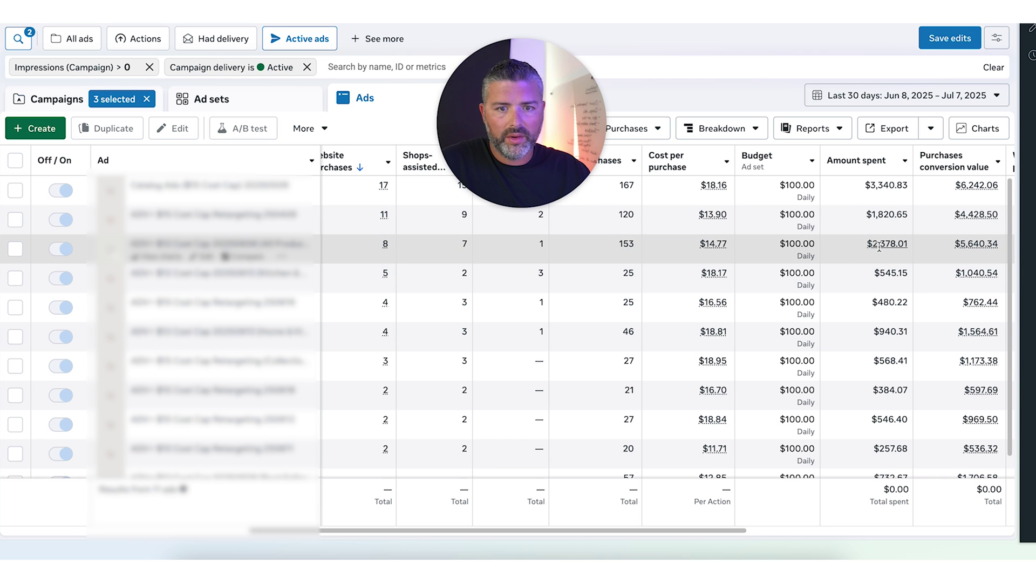
Compare each ad's website and Meta purchases, cost per purchase, amount spent, conversion values and purchase ROAS across the three selected campaigns.
{"action": "scroll", "coordinate": [879, 247], "scroll_direction": "left", "scroll_amount": 5}
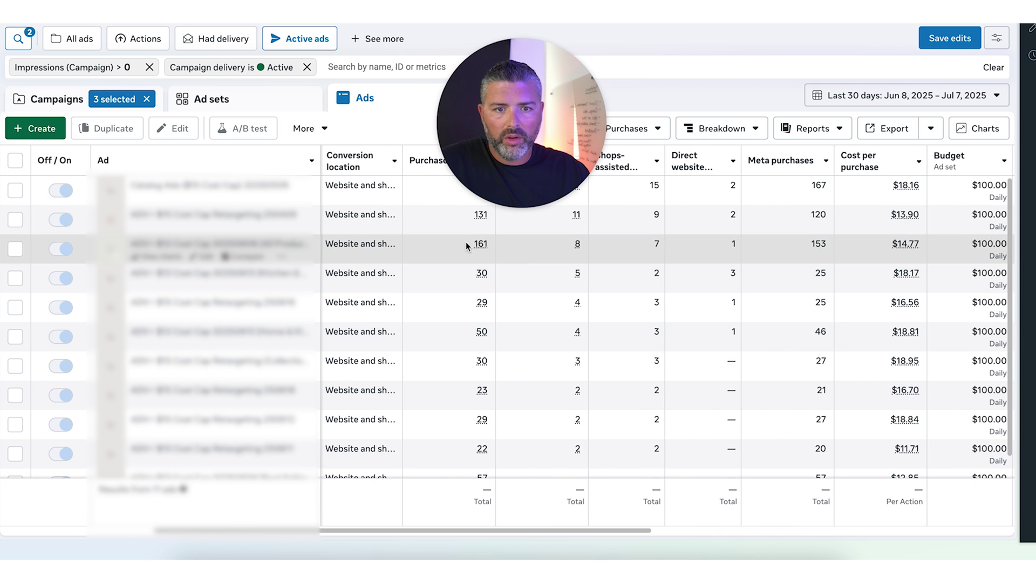
{"action": "scroll", "coordinate": [763, 331], "scroll_direction": "right", "scroll_amount": 2}
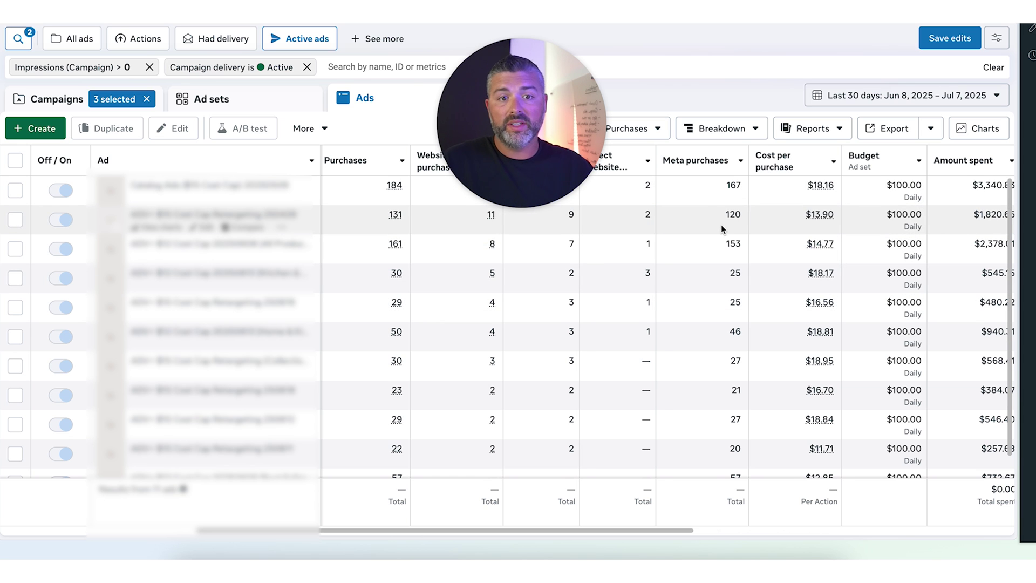
{"action": "scroll", "coordinate": [721, 225], "scroll_direction": "left", "scroll_amount": 1}
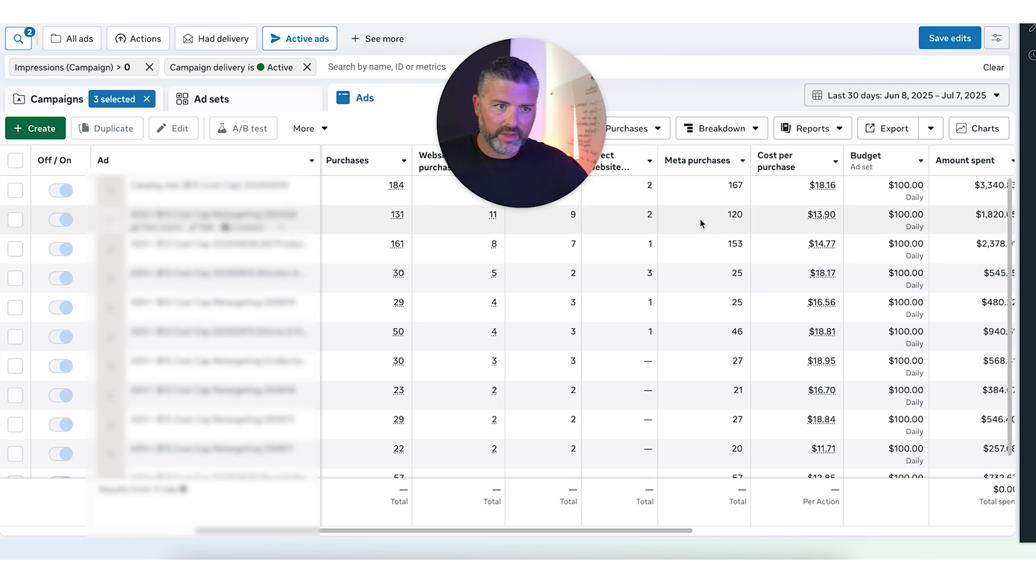
{"action": "scroll", "coordinate": [774, 265], "scroll_direction": "right", "scroll_amount": 3}
{"action": "mouse_move", "coordinate": [710, 244]}
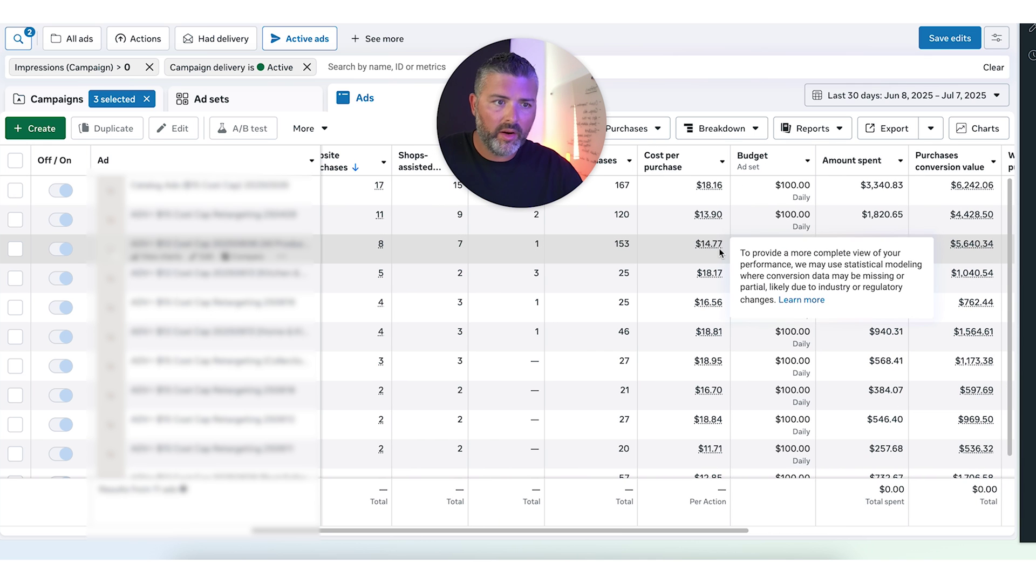
{"action": "scroll", "coordinate": [697, 241], "scroll_direction": "right", "scroll_amount": 8}
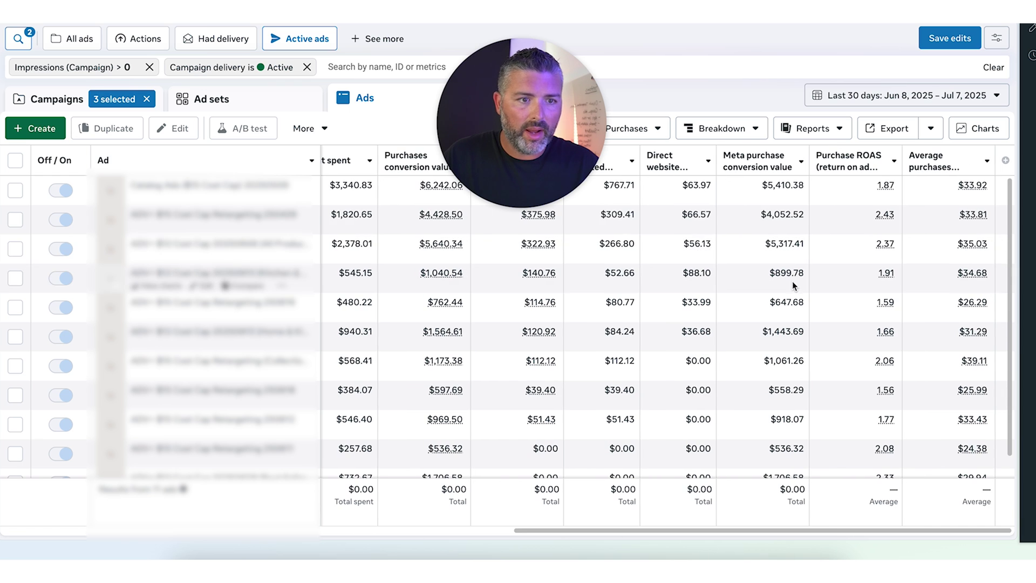
{"action": "mouse_move", "coordinate": [51, 264]}
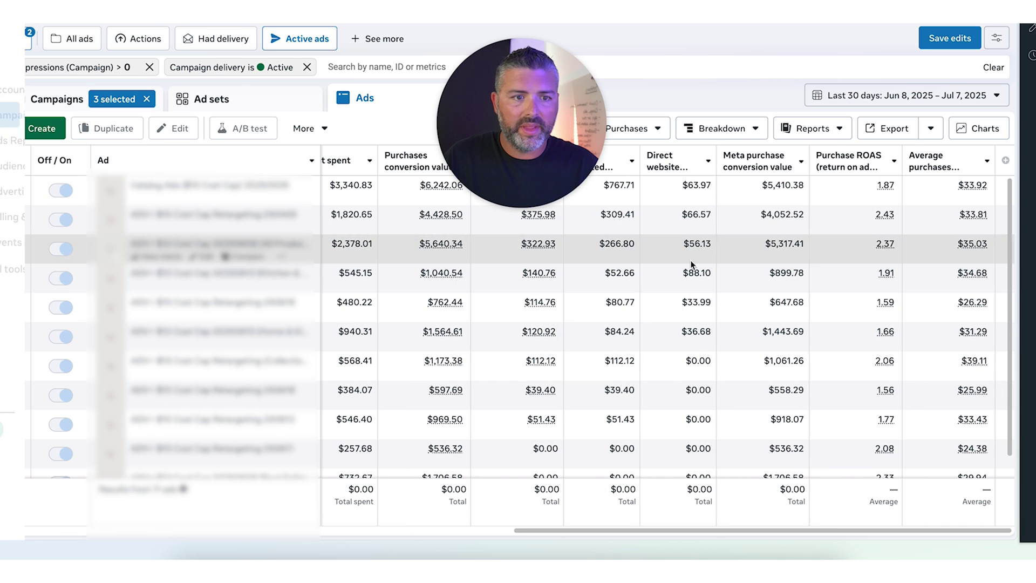
{"action": "scroll", "coordinate": [857, 306], "scroll_direction": "down", "scroll_amount": 1}
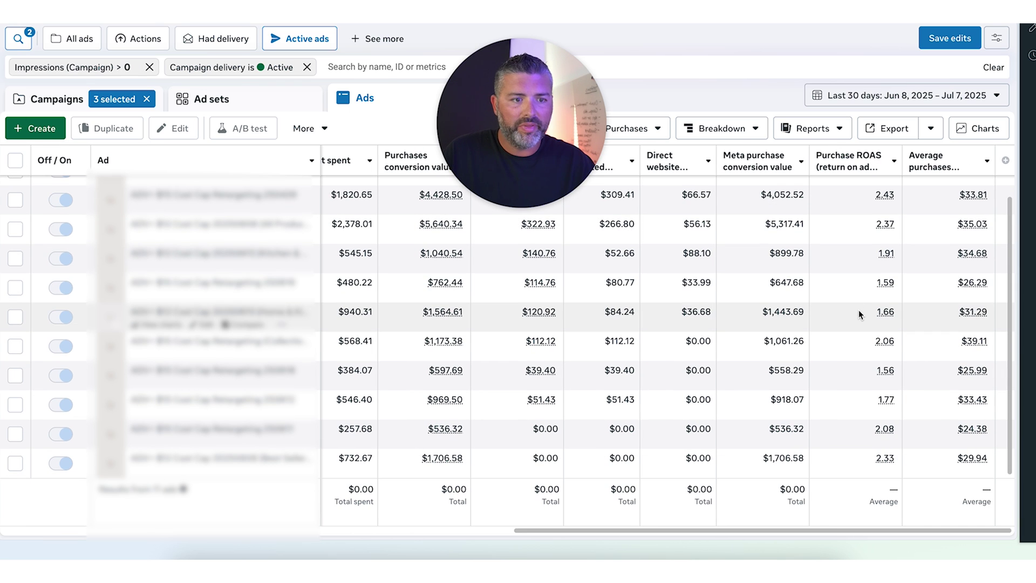
Return to the campaign level, select all campaigns and show their ads.
{"action": "left_click", "coordinate": [209, 102]}
{"action": "left_click", "coordinate": [54, 99]}
{"action": "left_click", "coordinate": [15, 160]}
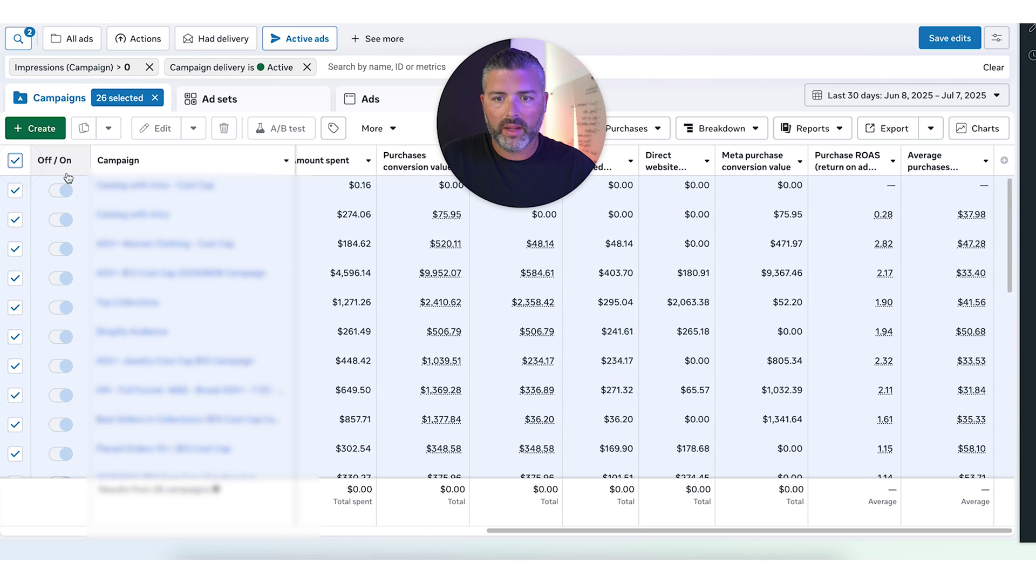
{"action": "left_click", "coordinate": [372, 103]}
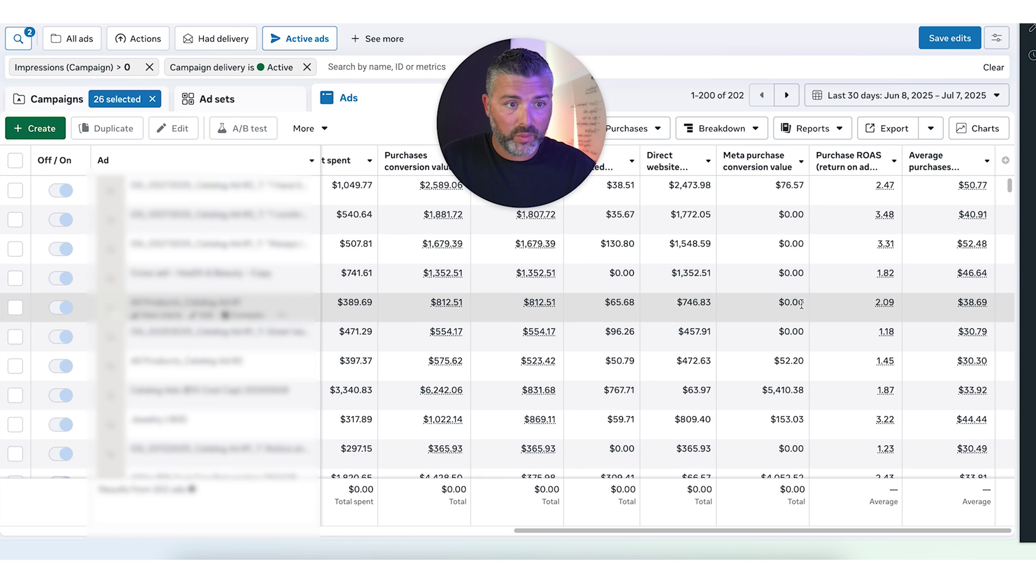
Sort the ads of all campaigns by highest purchase ROAS.
{"action": "scroll", "coordinate": [808, 294], "scroll_direction": "down", "scroll_amount": 3}
{"action": "left_click", "coordinate": [889, 163]}
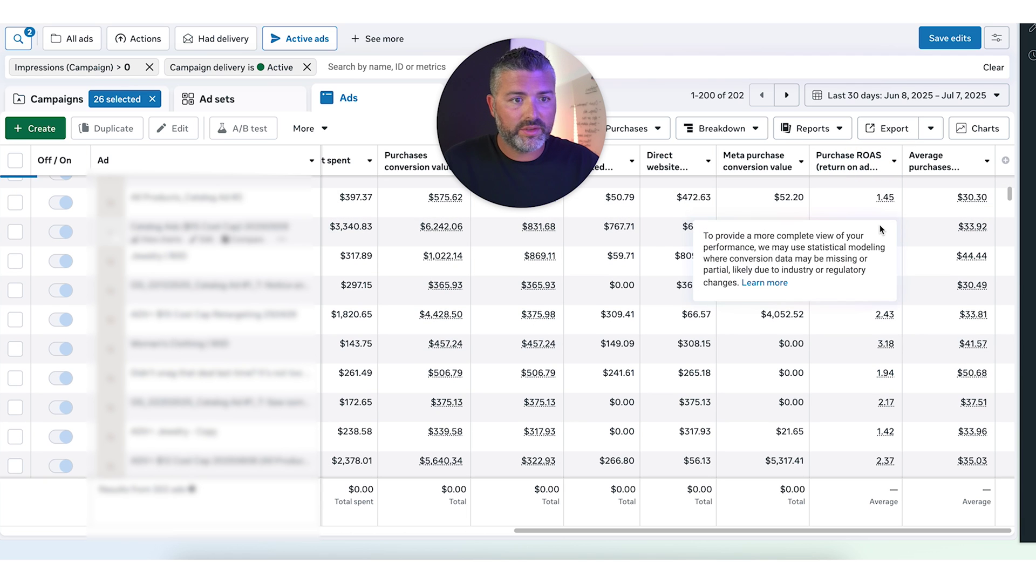
{"action": "scroll", "coordinate": [828, 215], "scroll_direction": "up", "scroll_amount": 5}
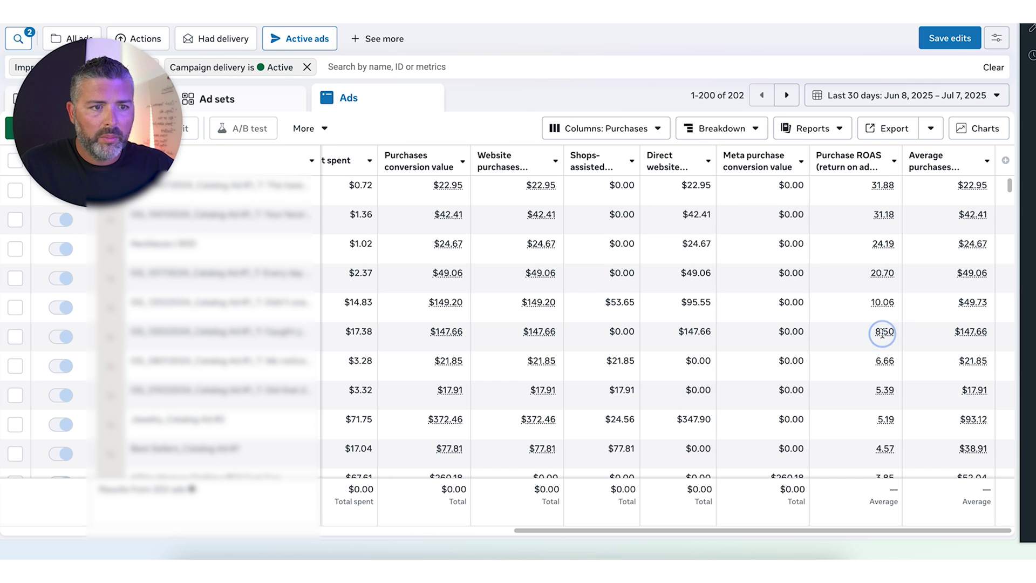
Select the six ads at the low end of the ROAS ranking with purchase ROAS from 0.80 down to 0.35.
{"action": "scroll", "coordinate": [831, 282], "scroll_direction": "down", "scroll_amount": 5}
{"action": "scroll", "coordinate": [835, 292], "scroll_direction": "down", "scroll_amount": 10}
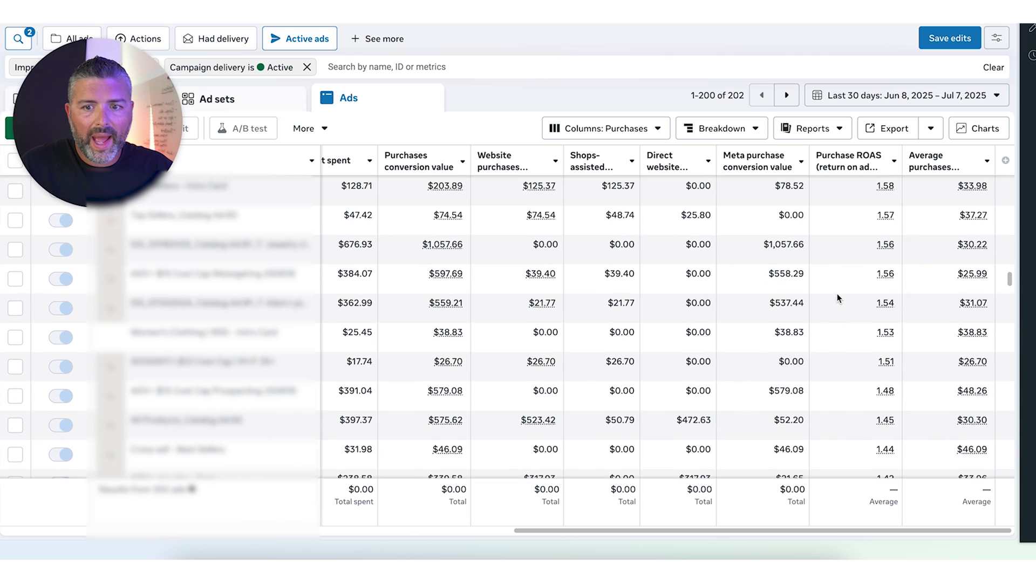
{"action": "scroll", "coordinate": [838, 293], "scroll_direction": "down", "scroll_amount": 2}
{"action": "scroll", "coordinate": [832, 291], "scroll_direction": "down", "scroll_amount": 5}
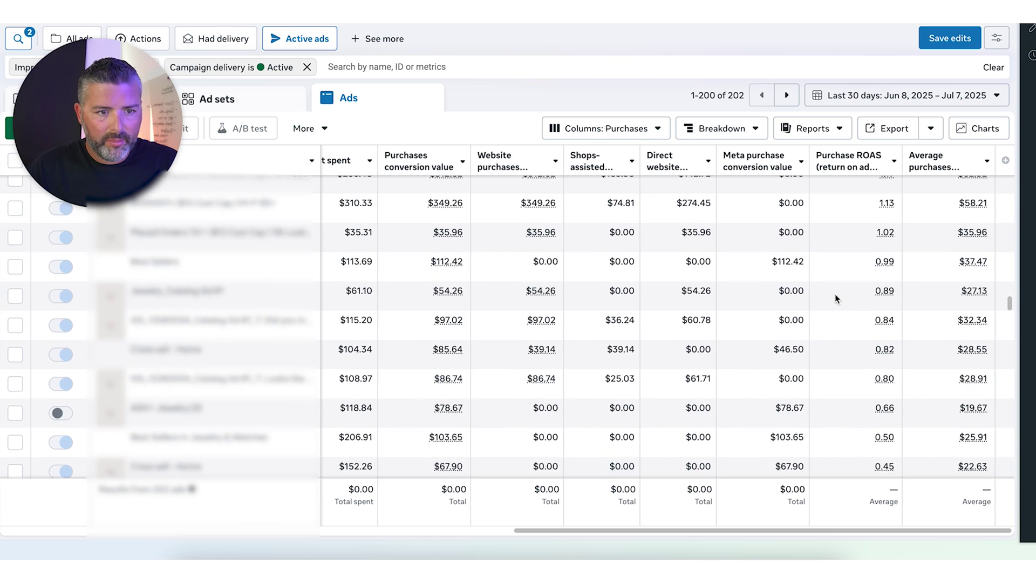
{"action": "scroll", "coordinate": [835, 296], "scroll_direction": "down", "scroll_amount": 3}
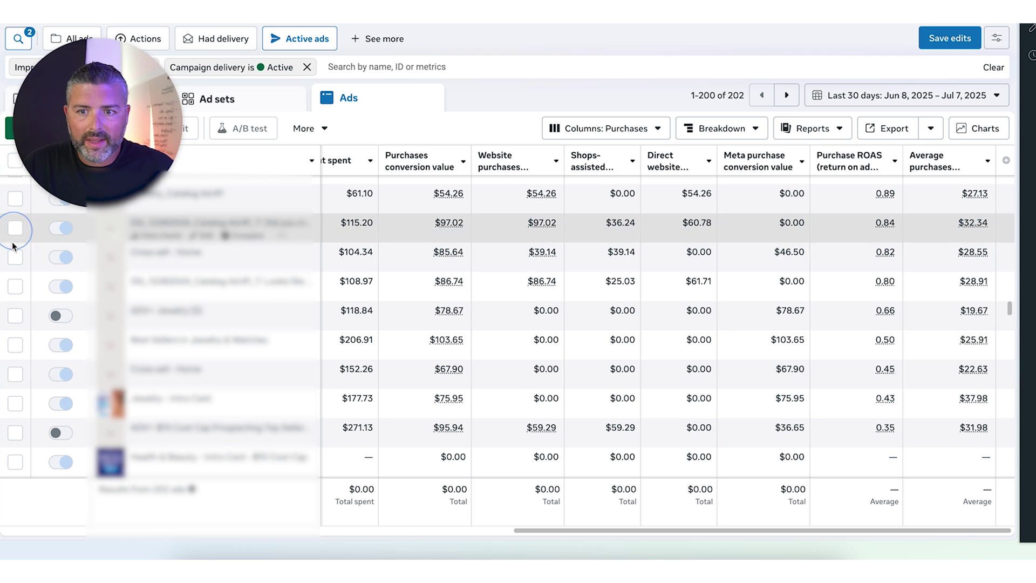
{"action": "left_click", "coordinate": [15, 287]}
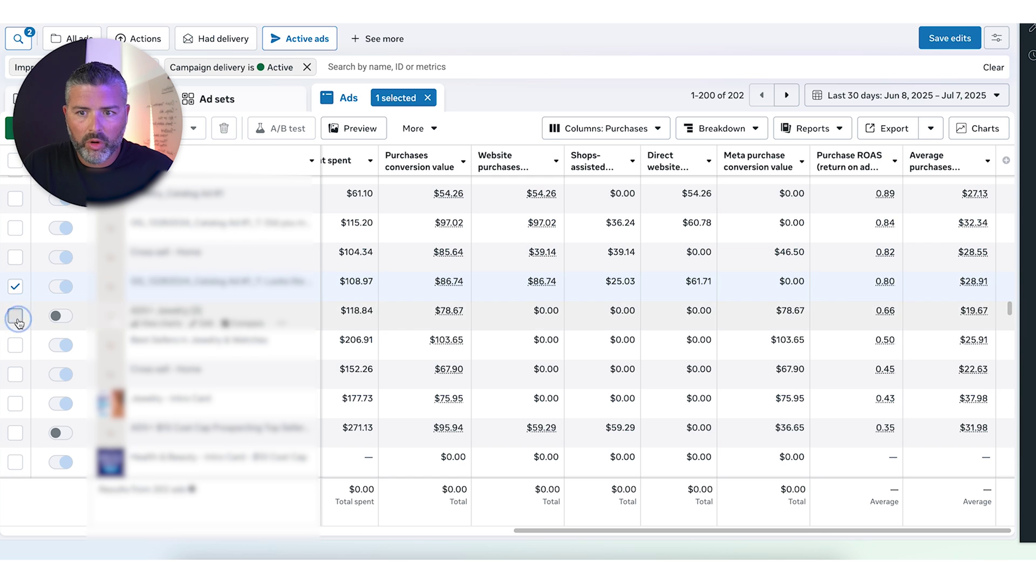
{"action": "left_click", "coordinate": [17, 318]}
{"action": "left_click", "coordinate": [15, 345]}
{"action": "left_click", "coordinate": [15, 374]}
{"action": "left_click", "coordinate": [15, 403]}
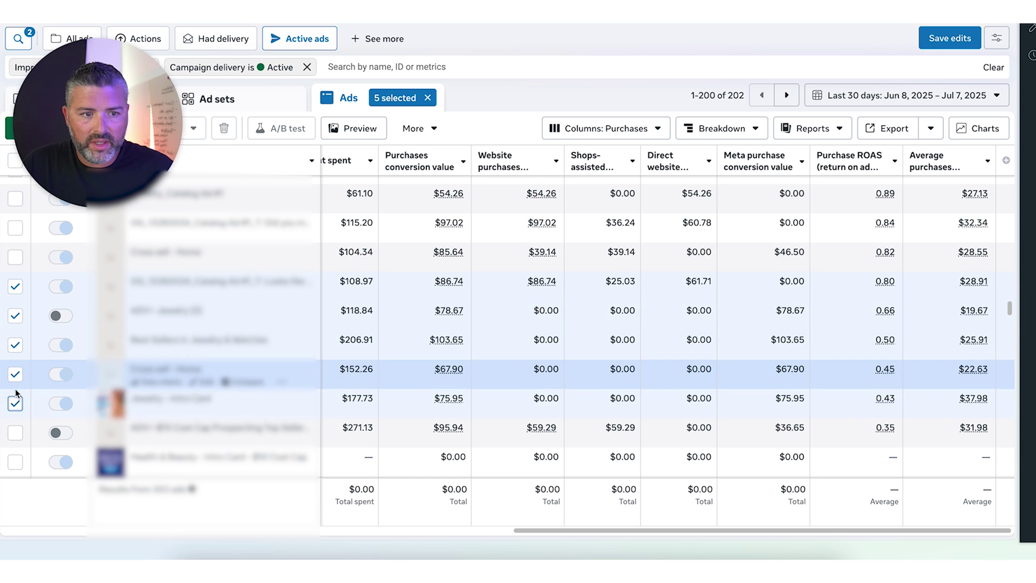
{"action": "left_click", "coordinate": [16, 433]}
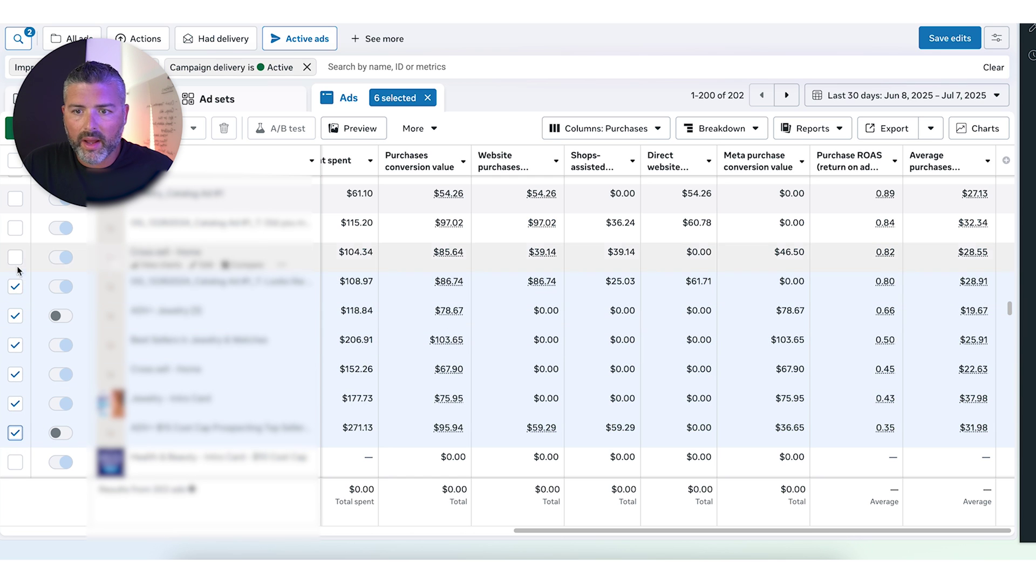
Add the six ads with purchase ROAS from 0.82 up to 1.13 to the selection.
{"action": "left_click", "coordinate": [15, 257]}
{"action": "left_click", "coordinate": [15, 228]}
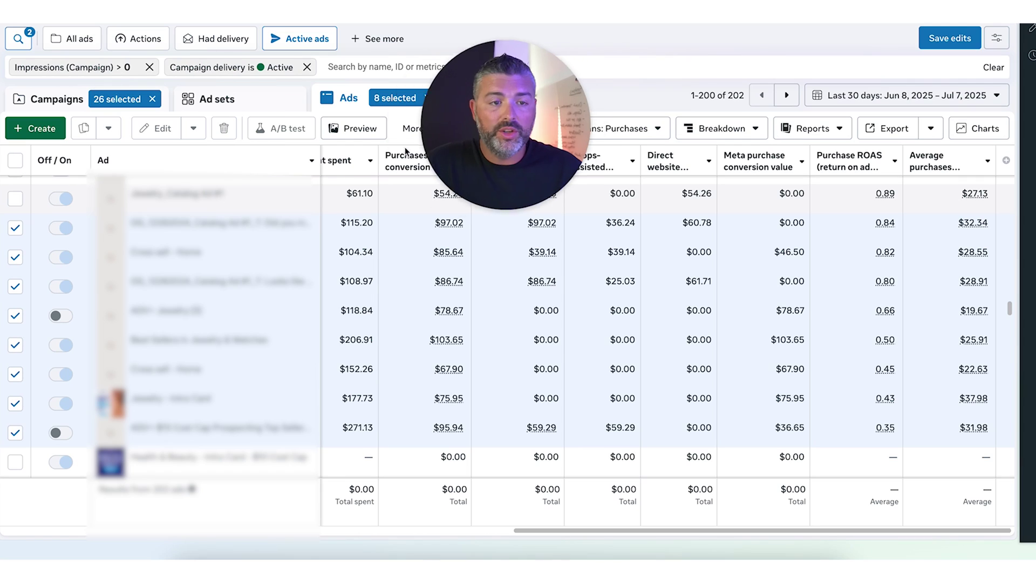
{"action": "left_click", "coordinate": [15, 199]}
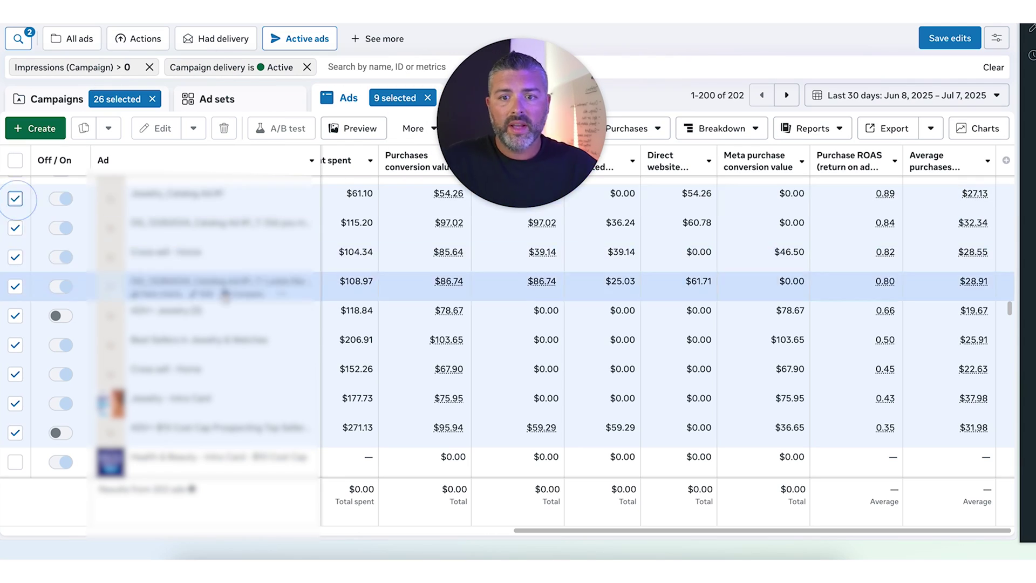
{"action": "scroll", "coordinate": [733, 308], "scroll_direction": "up", "scroll_amount": 2}
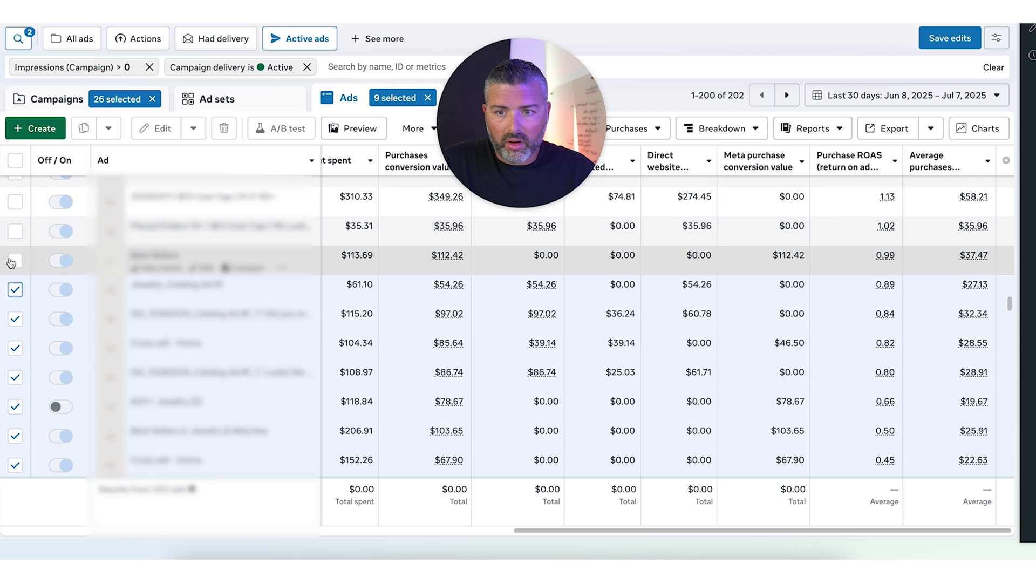
{"action": "left_click", "coordinate": [15, 260]}
{"action": "left_click", "coordinate": [16, 231]}
{"action": "left_click", "coordinate": [15, 202]}
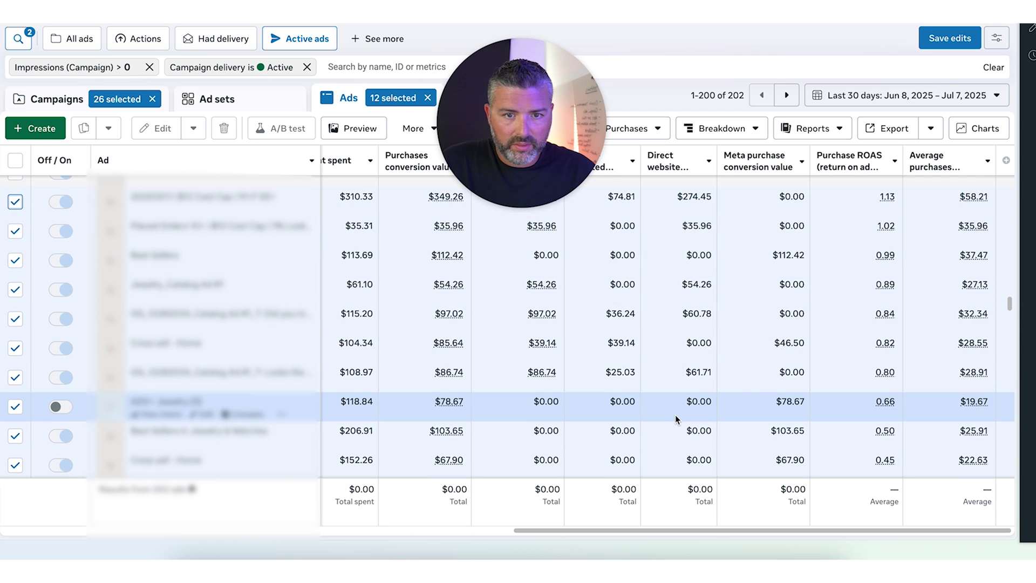
Add the four ads with $266.48, $471.29, $297.15 and $205.99 spent to the selection.
{"action": "scroll", "coordinate": [675, 420], "scroll_direction": "up", "scroll_amount": 1}
{"action": "scroll", "coordinate": [427, 319], "scroll_direction": "left", "scroll_amount": 2}
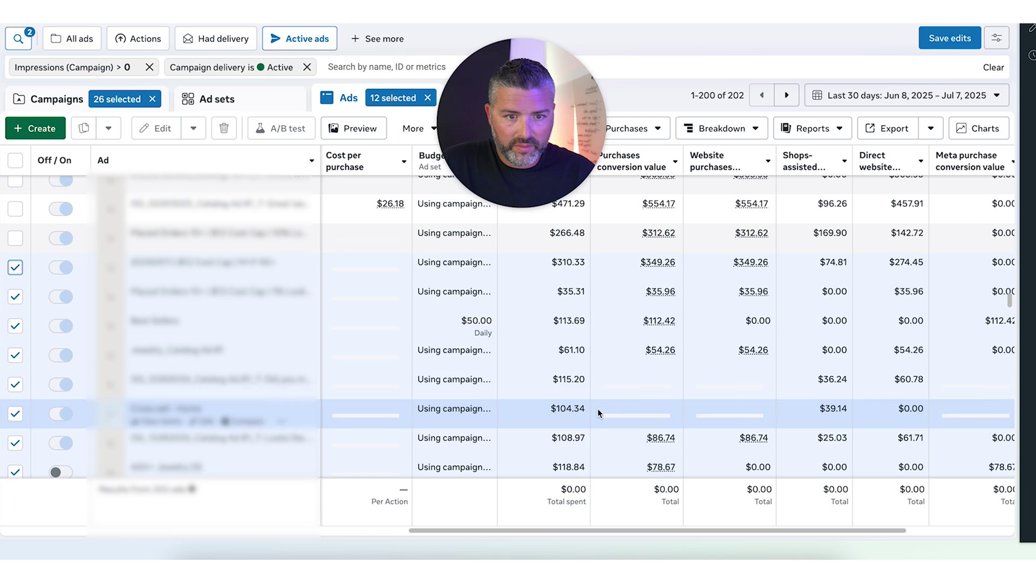
{"action": "scroll", "coordinate": [572, 367], "scroll_direction": "up", "scroll_amount": 1}
{"action": "left_click", "coordinate": [15, 294]}
{"action": "left_click", "coordinate": [15, 265]}
{"action": "left_click", "coordinate": [15, 235]}
{"action": "left_click", "coordinate": [15, 207]}
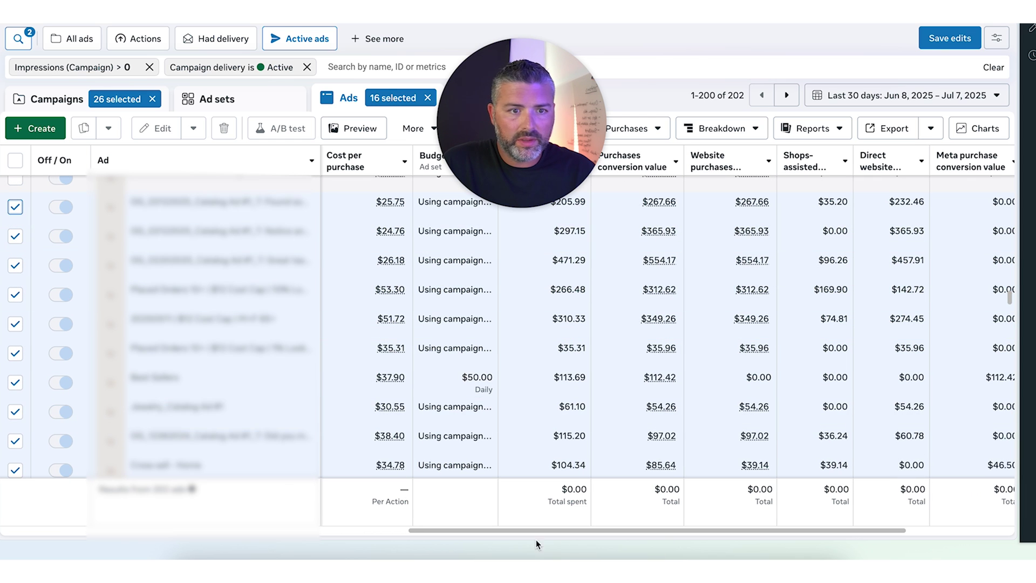